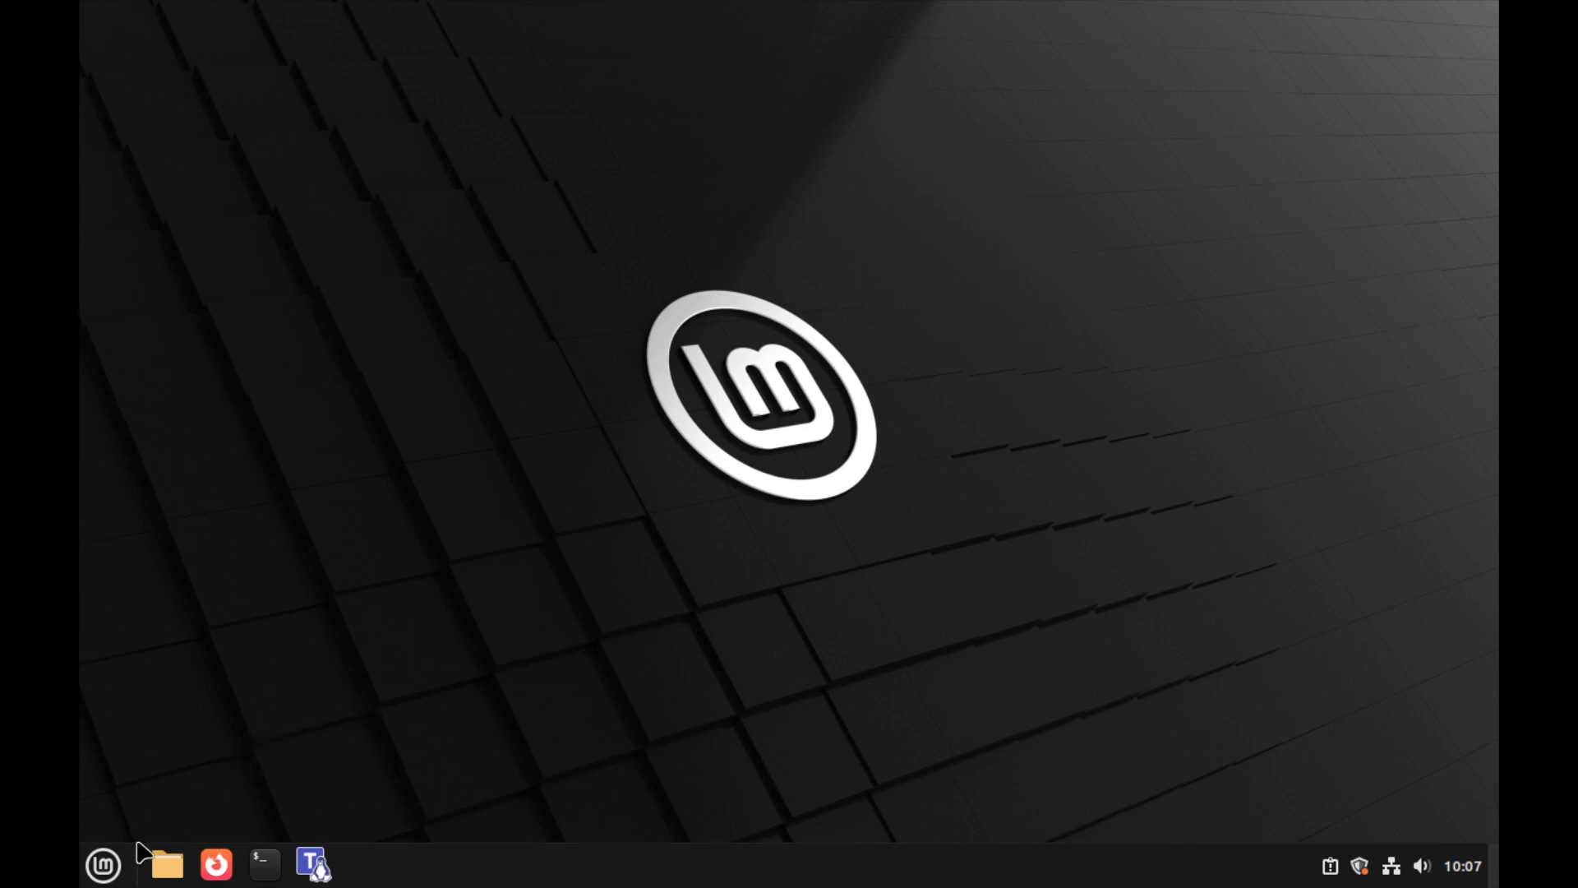
Launch Thunderbird Mail from the Internet category of the Cinnamon menu
click(120, 869)
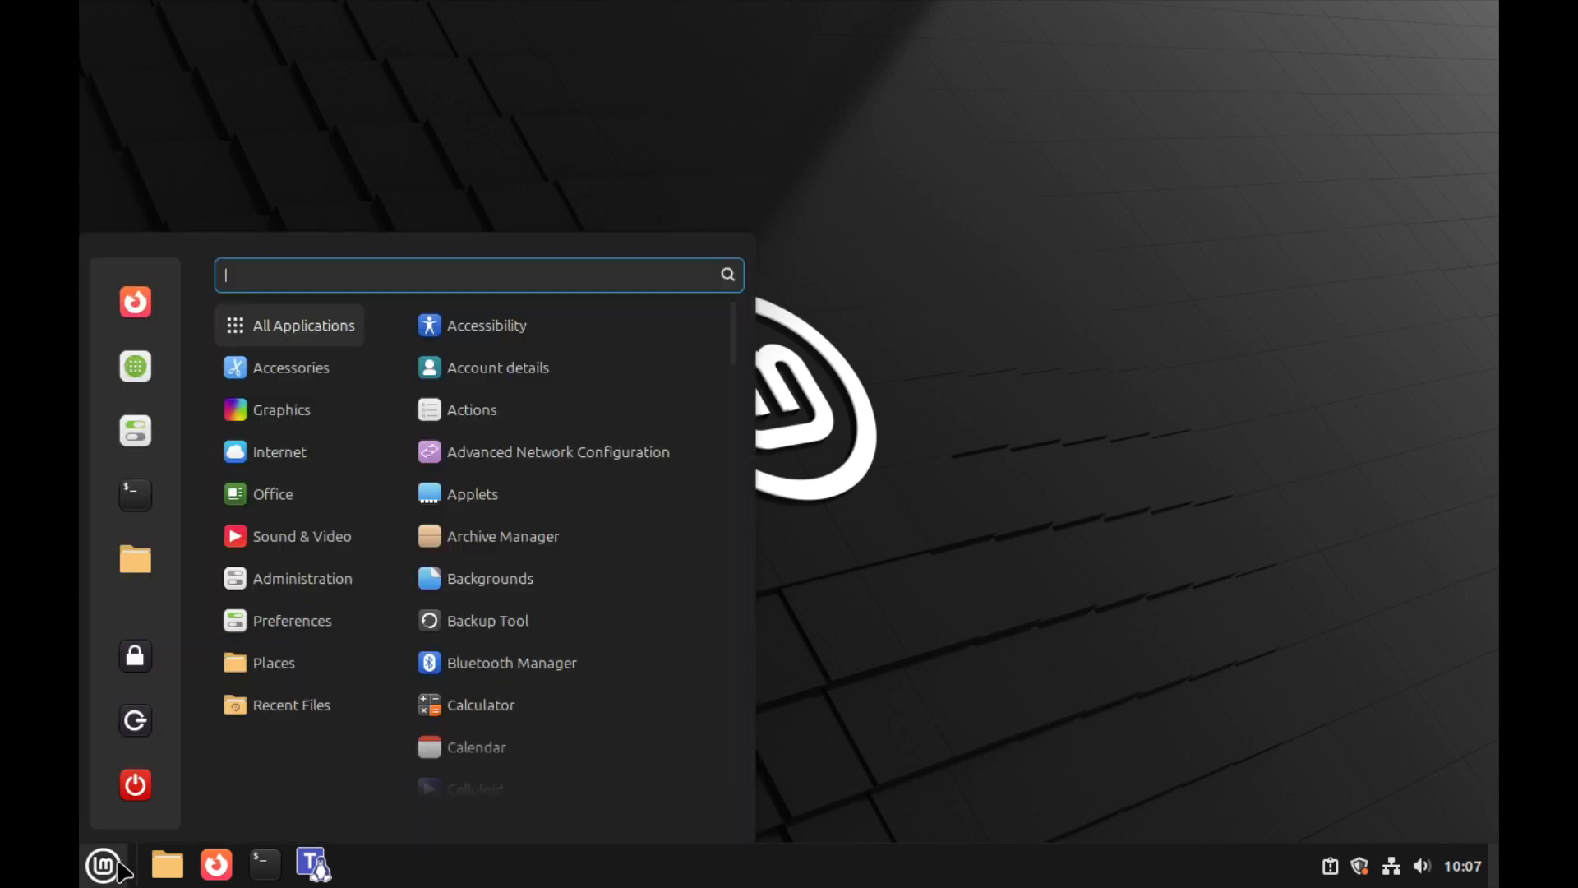
mouse_move(277, 464)
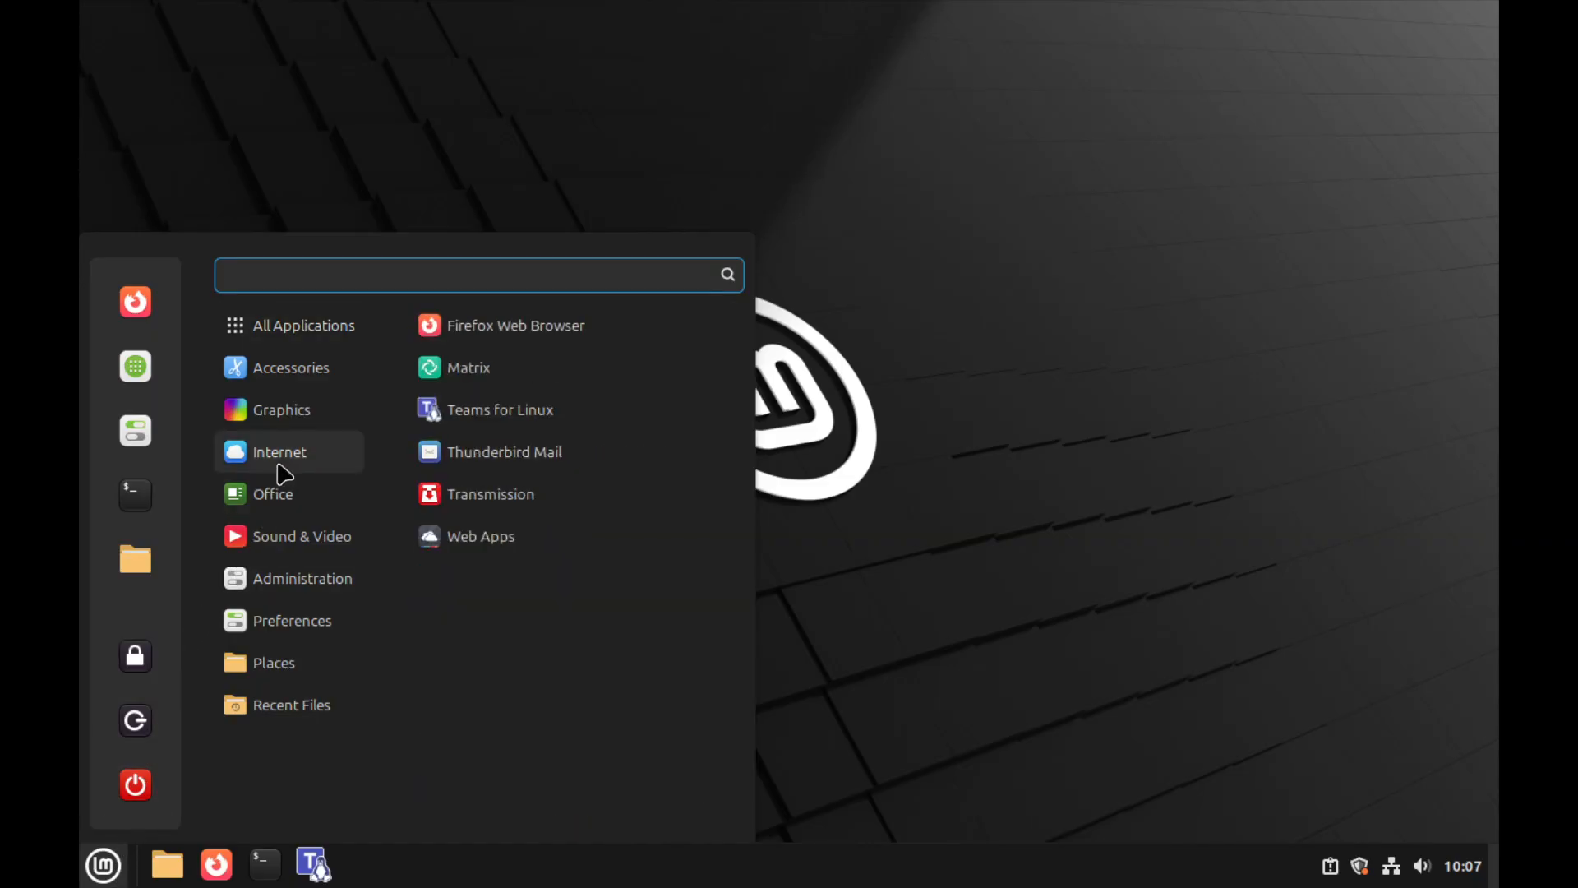
click(460, 454)
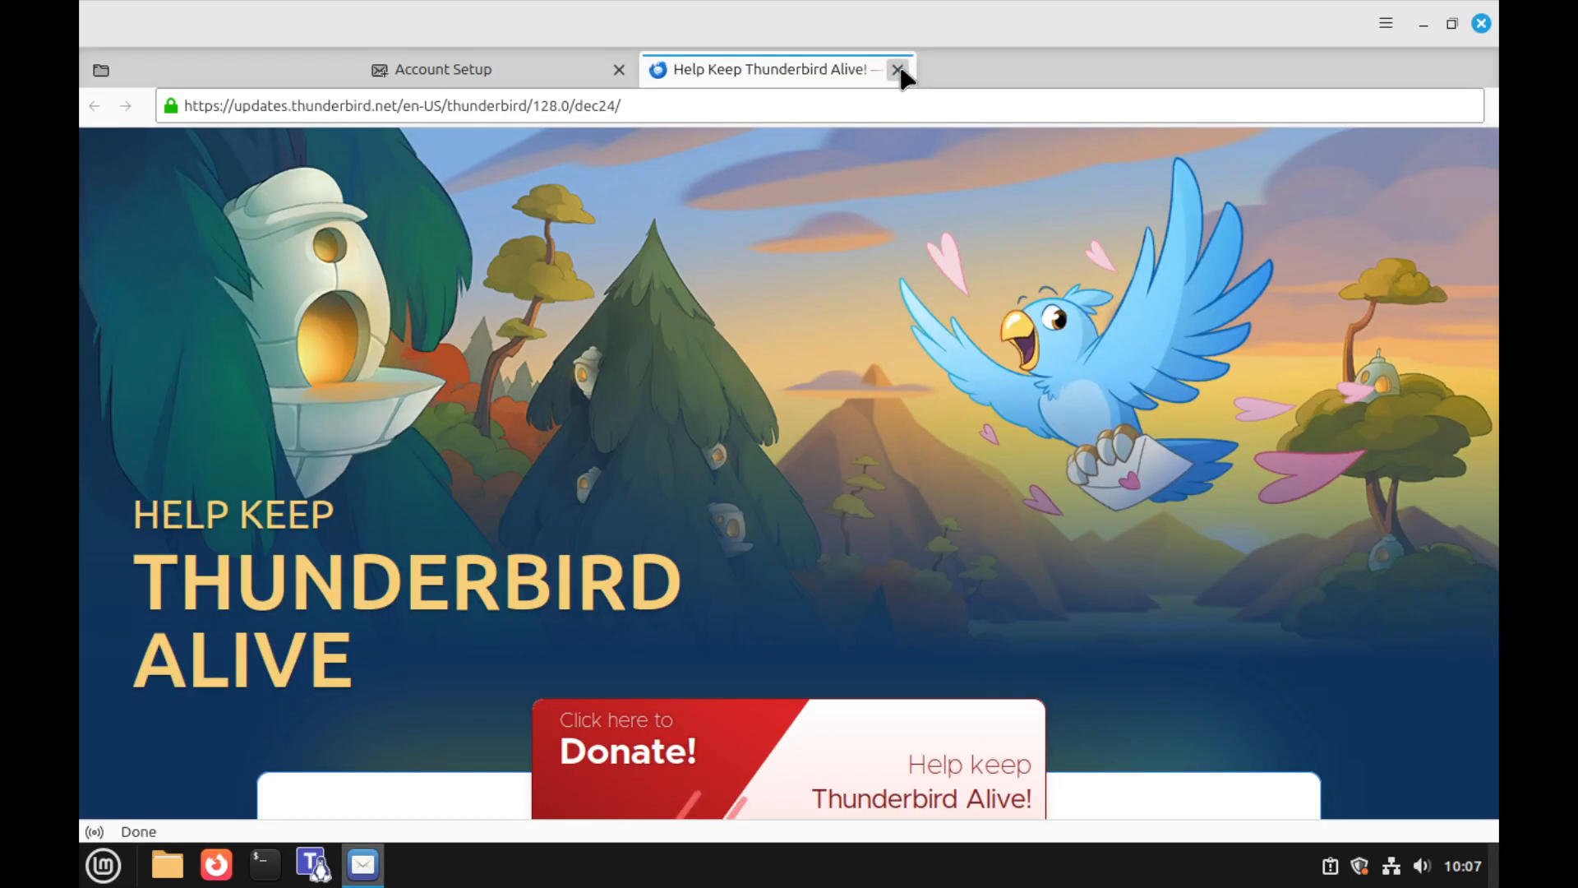
Close the donation tab and enter the account's e-mail address and password
click(898, 70)
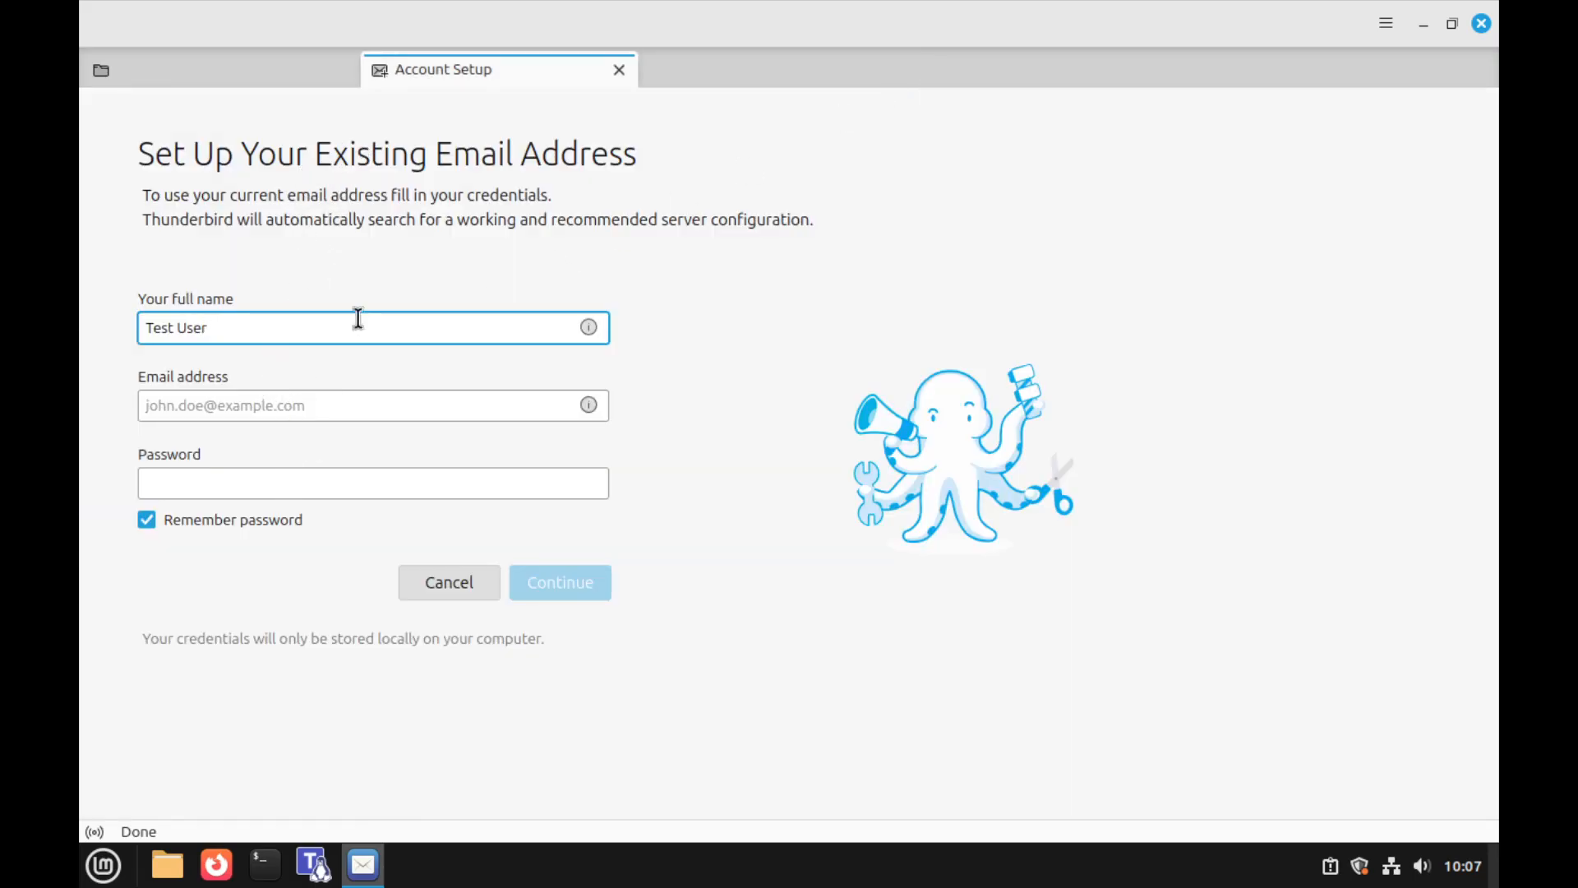
click(358, 407)
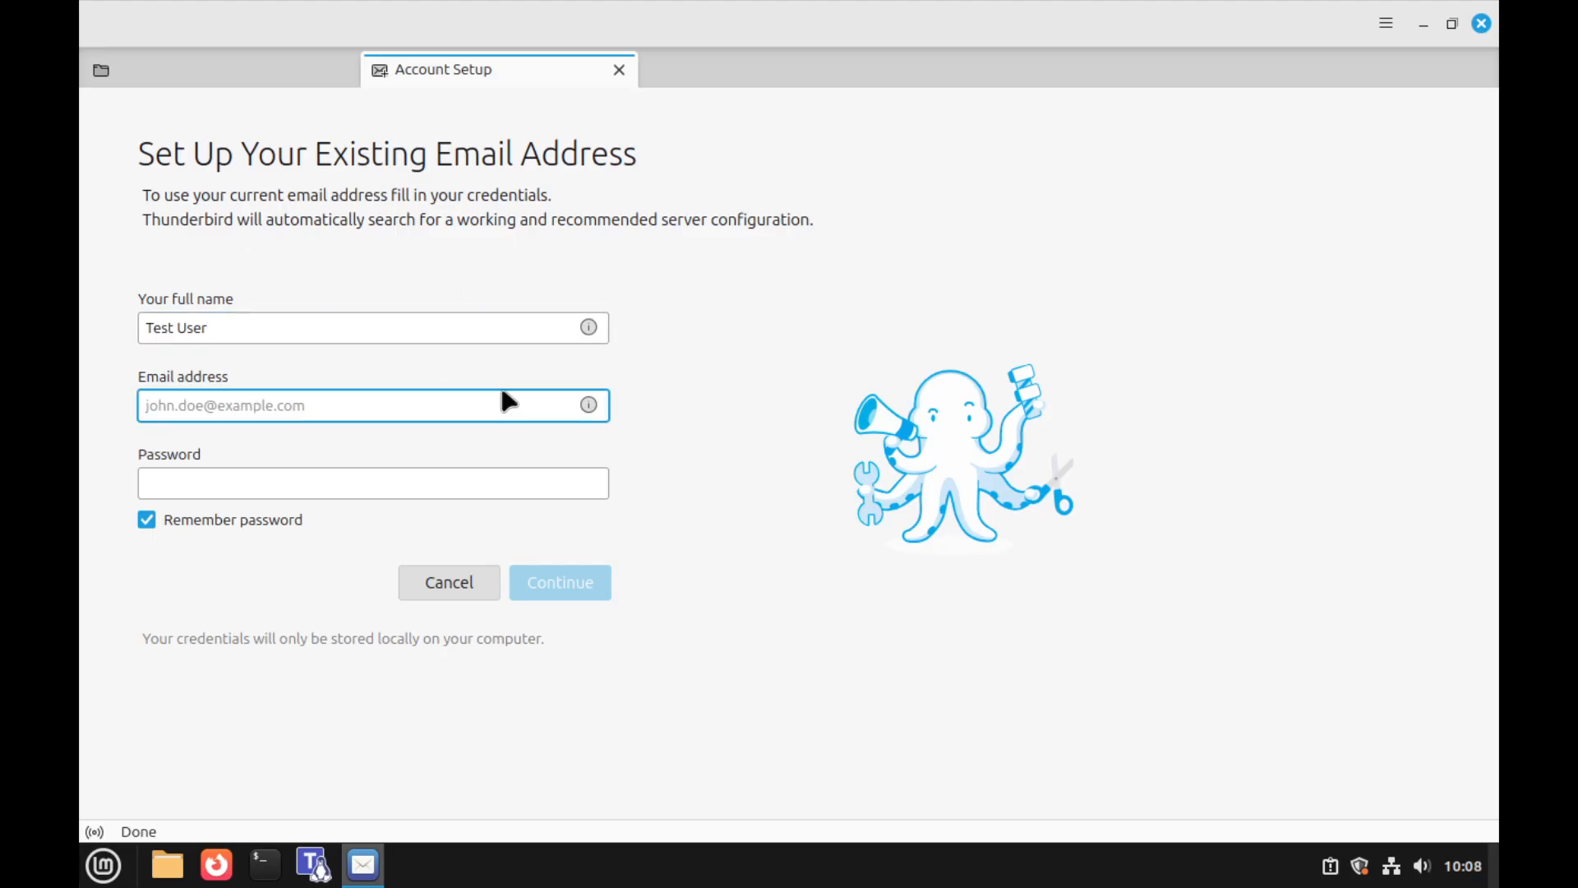
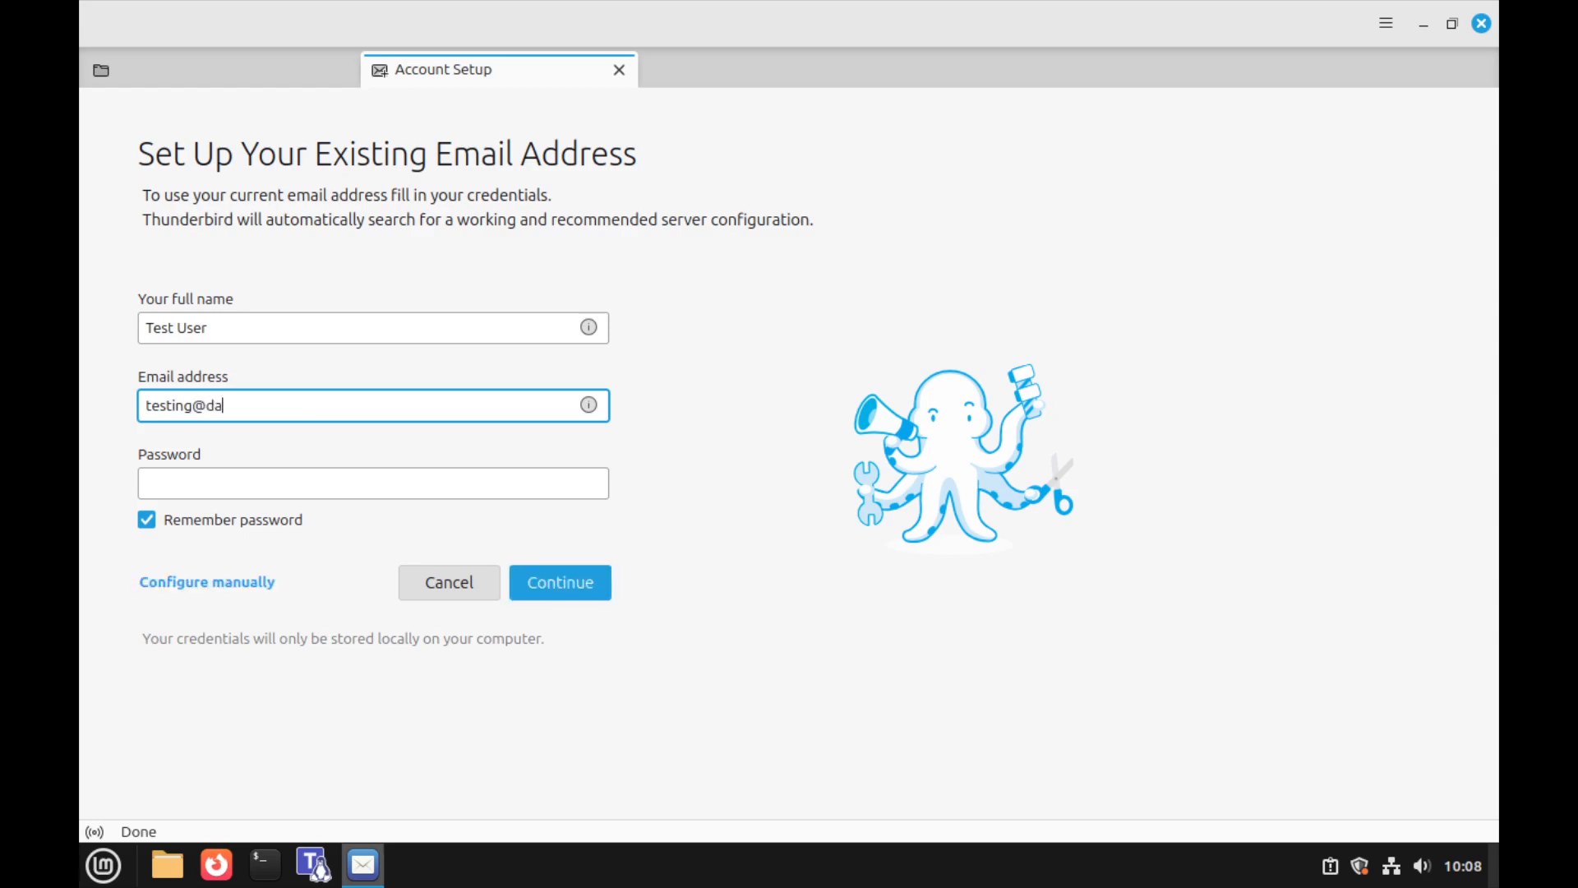
click(404, 481)
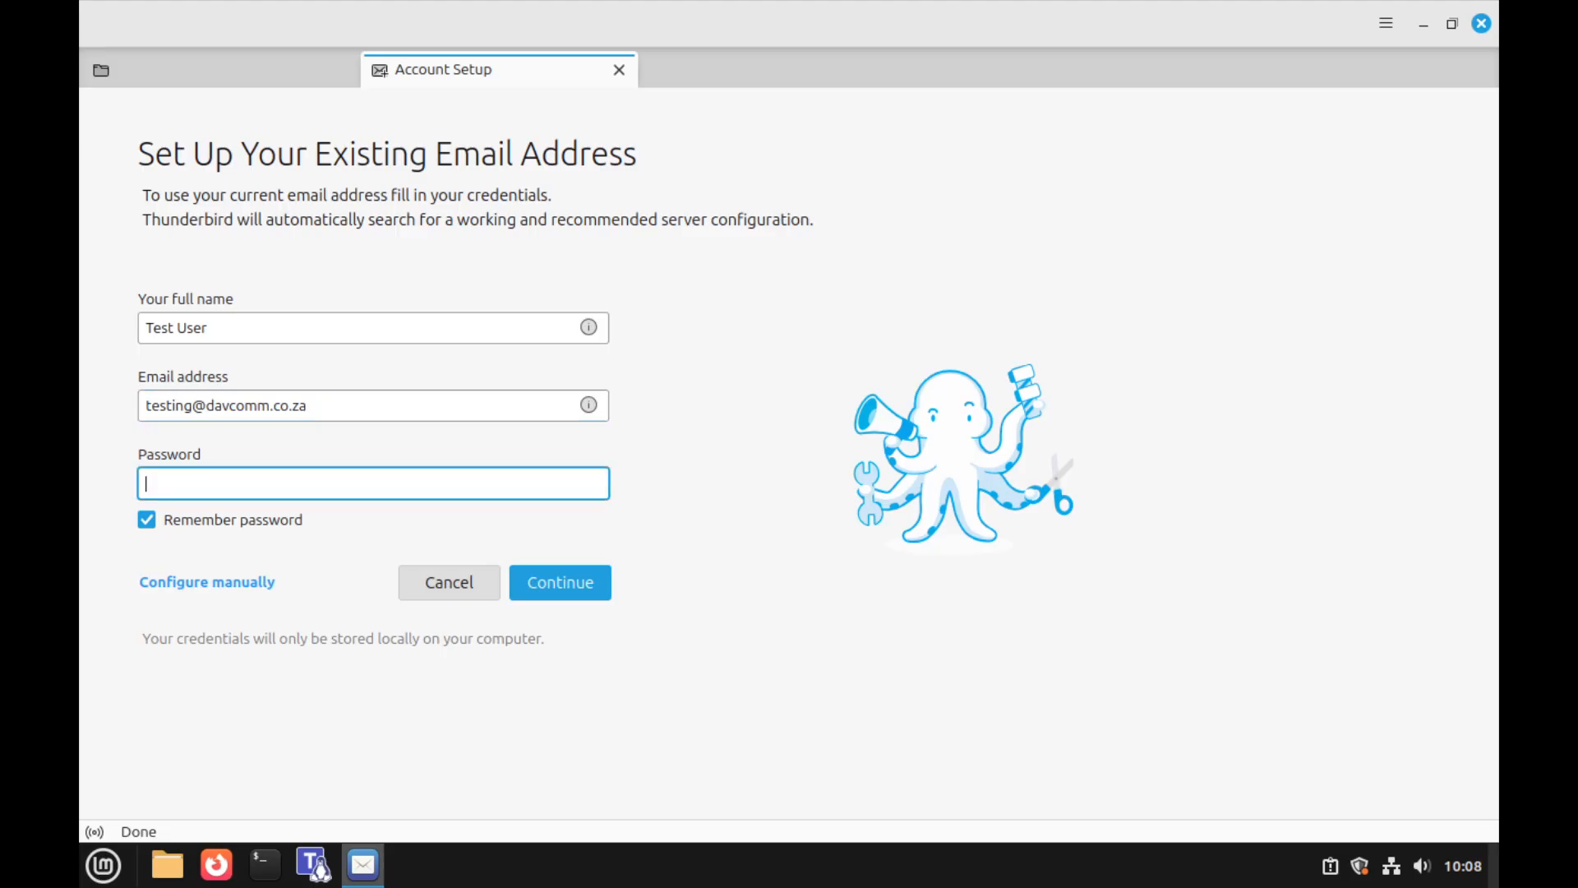
text(•••••••••••)
Switch to manual setup and set incoming IMAP server mail.davcomm.co.za, port 993
click(205, 584)
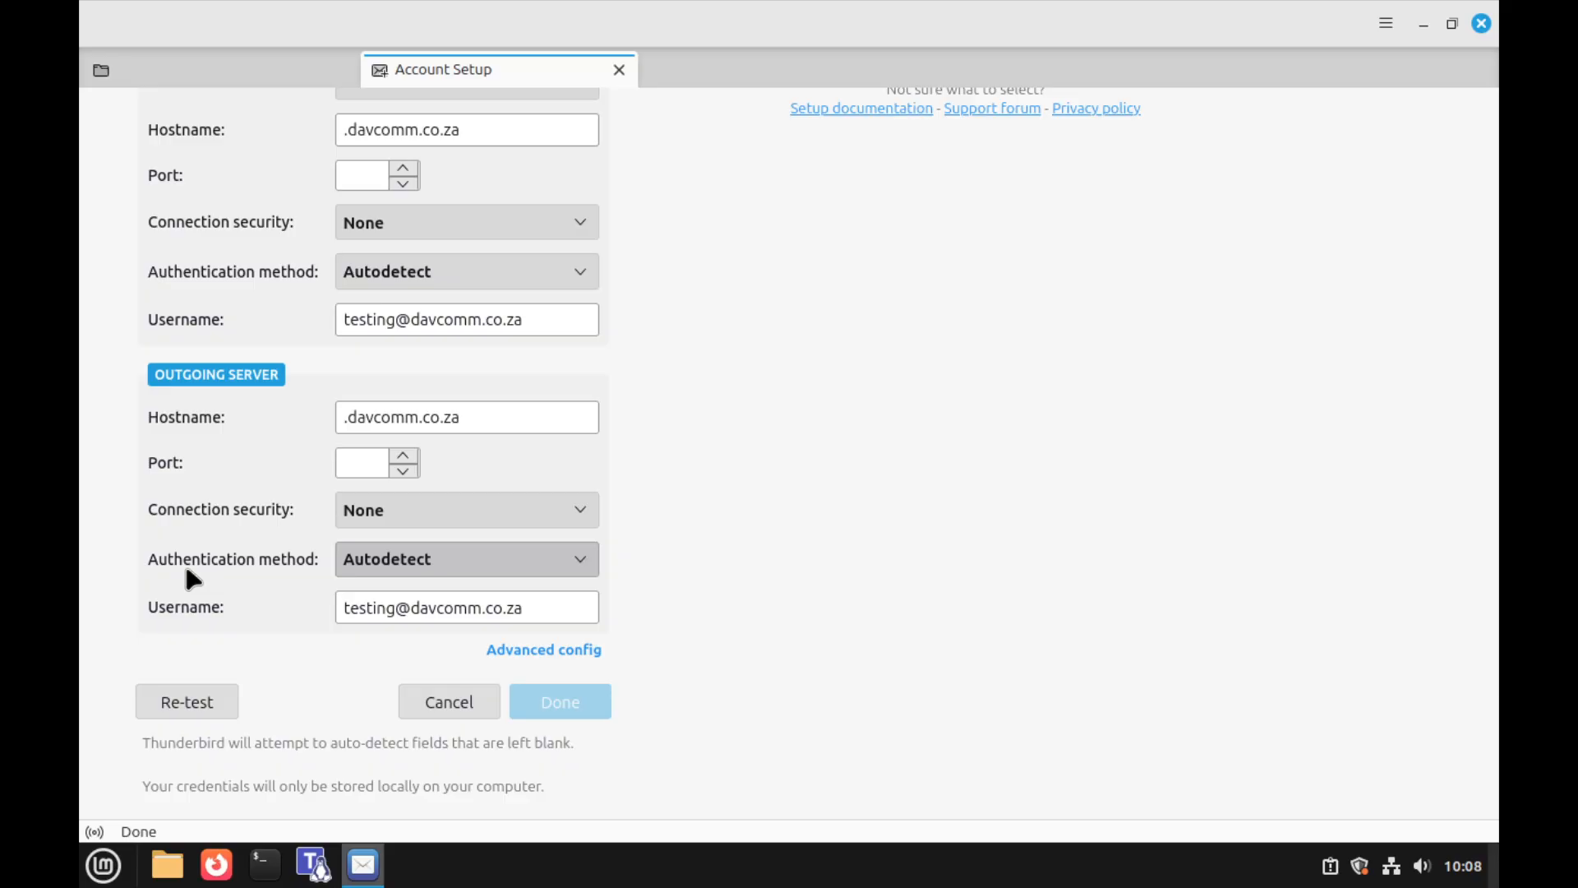
scroll(211, 575, up, 10)
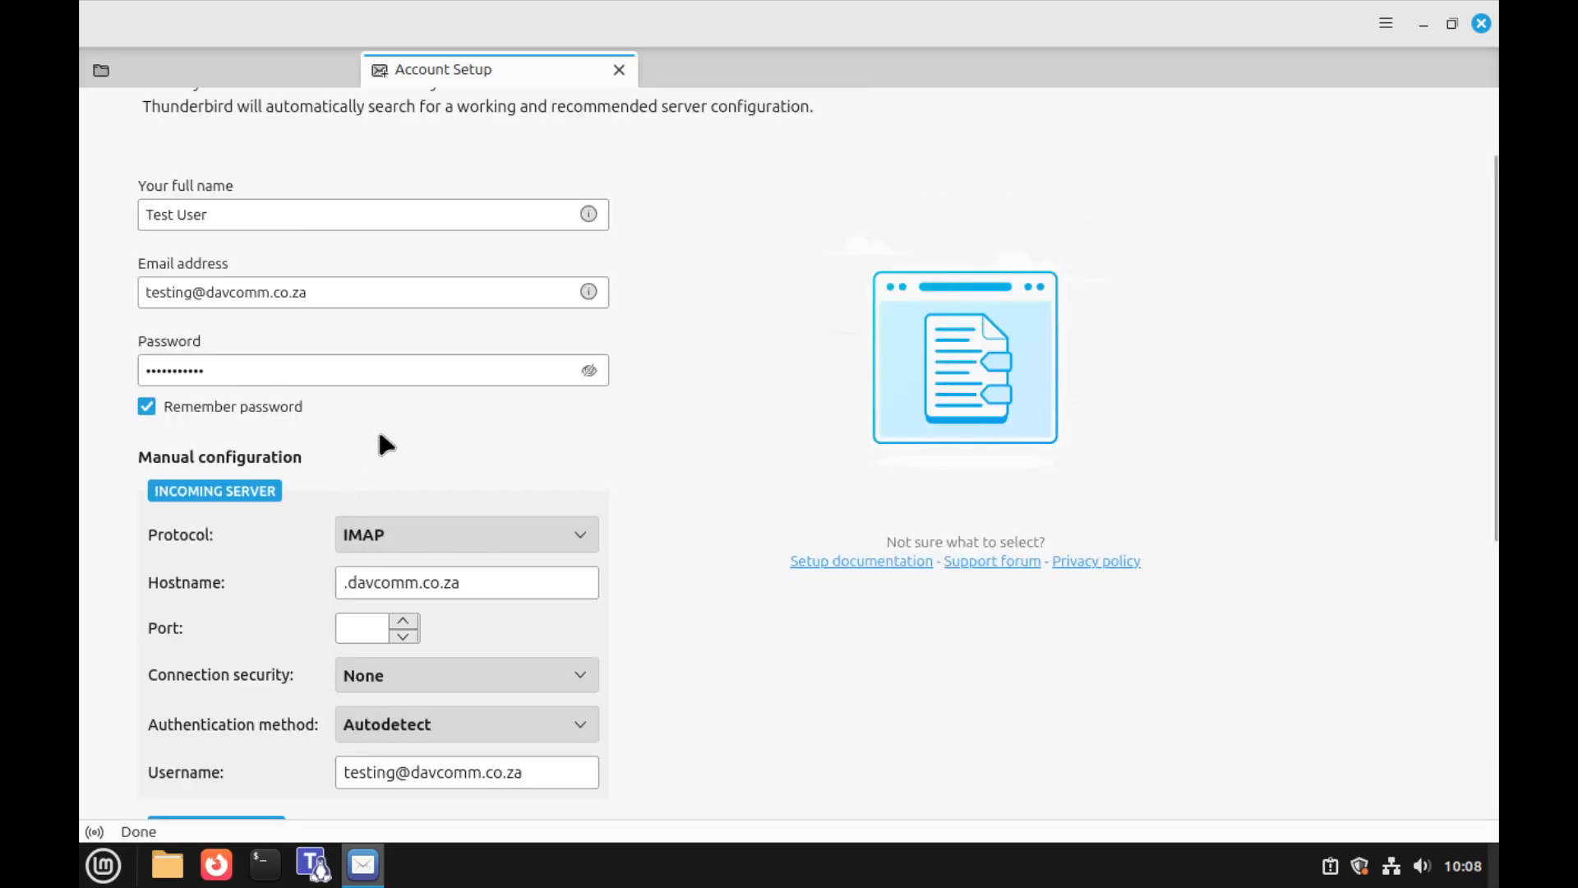
scroll(305, 518, down, 5)
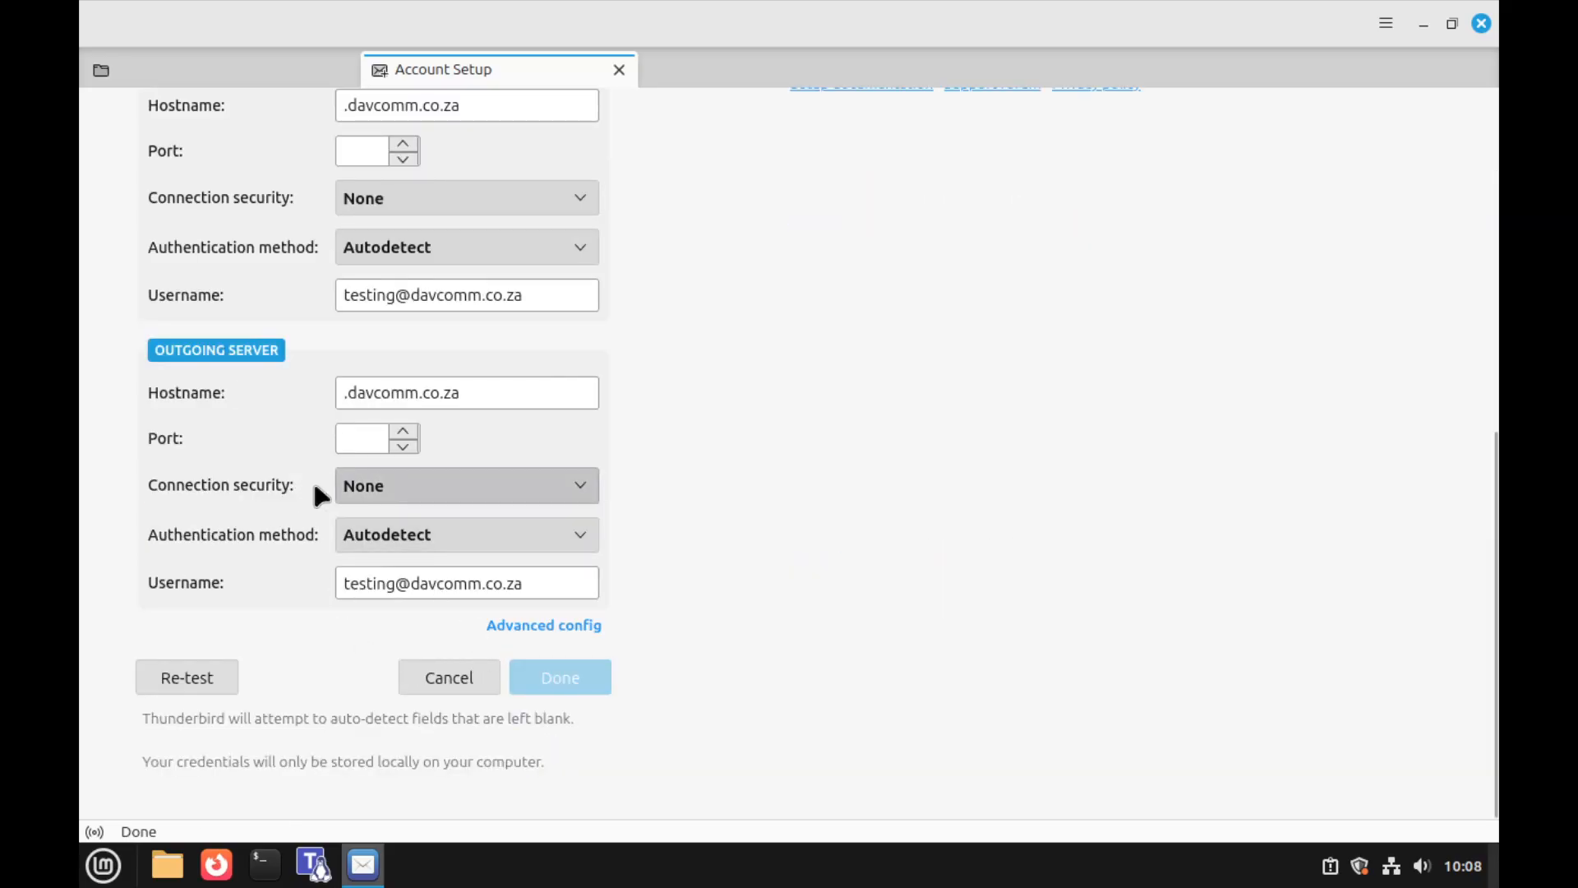
scroll(318, 496, up, 6)
scroll(328, 501, down, 5)
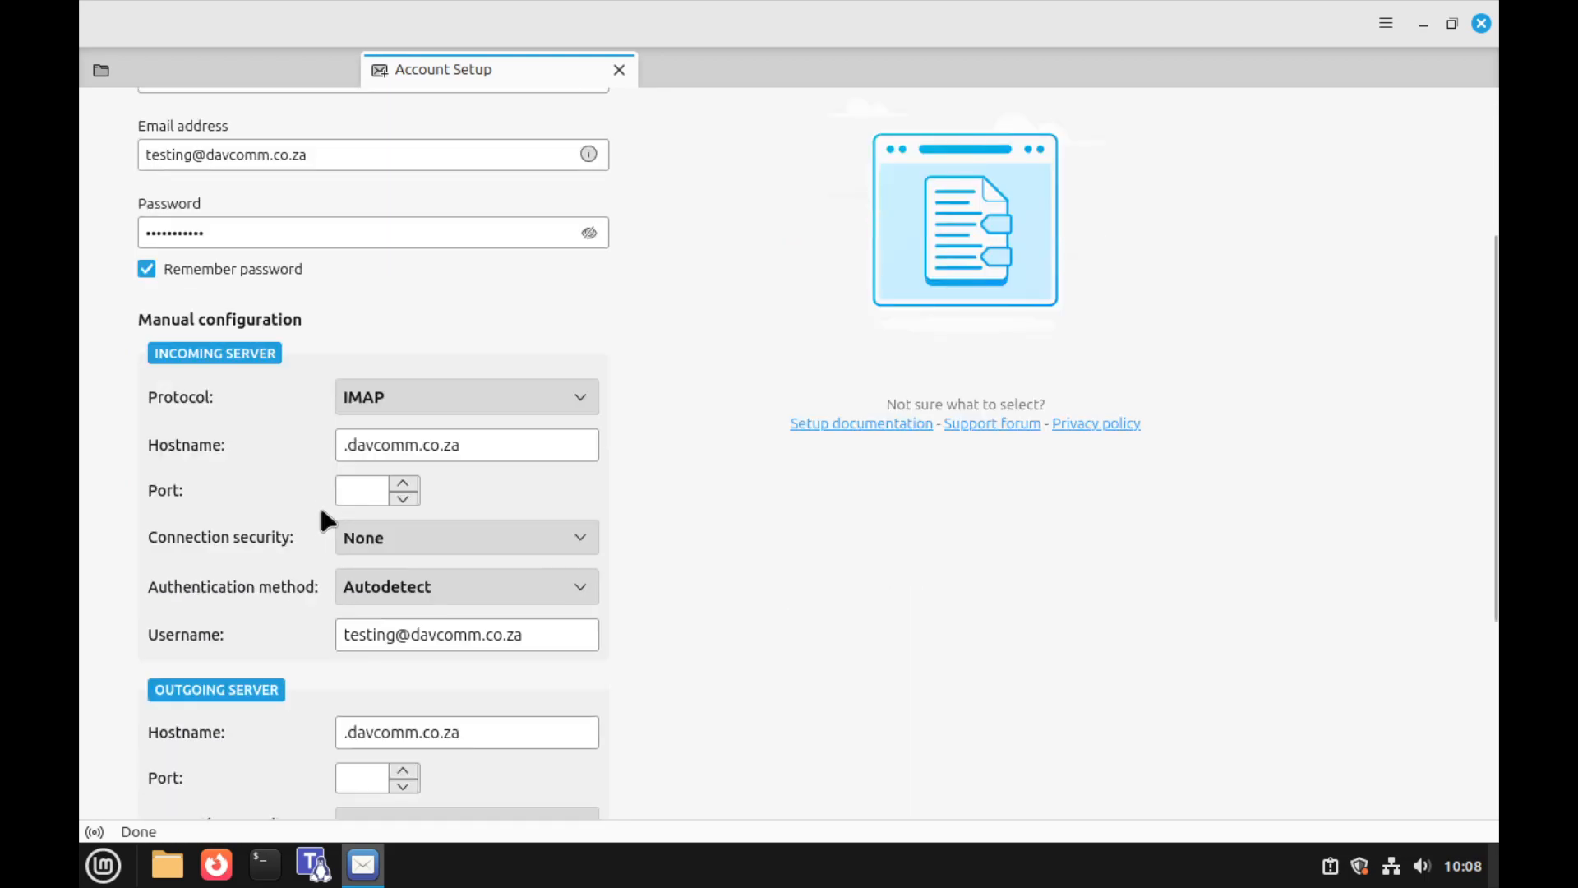
click(342, 449)
text(mail)
key(Tab)
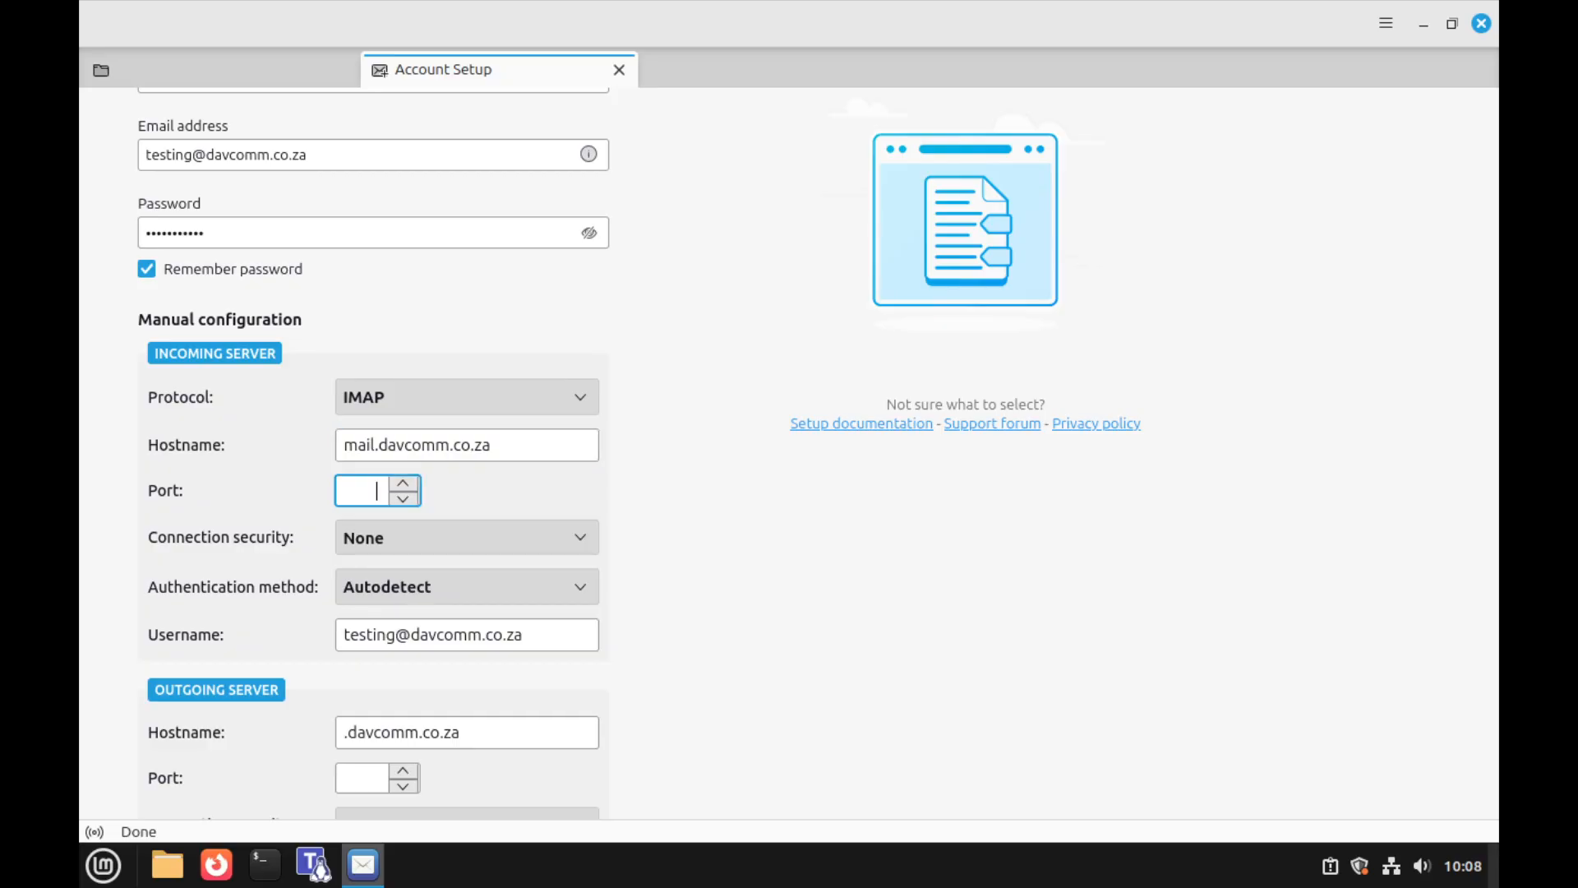
text(993)
key(Tab)
key(Tab)
Set the outgoing server to mail.davcomm.co.za, port 465, SSL/TLS
scroll(396, 679, down, 4)
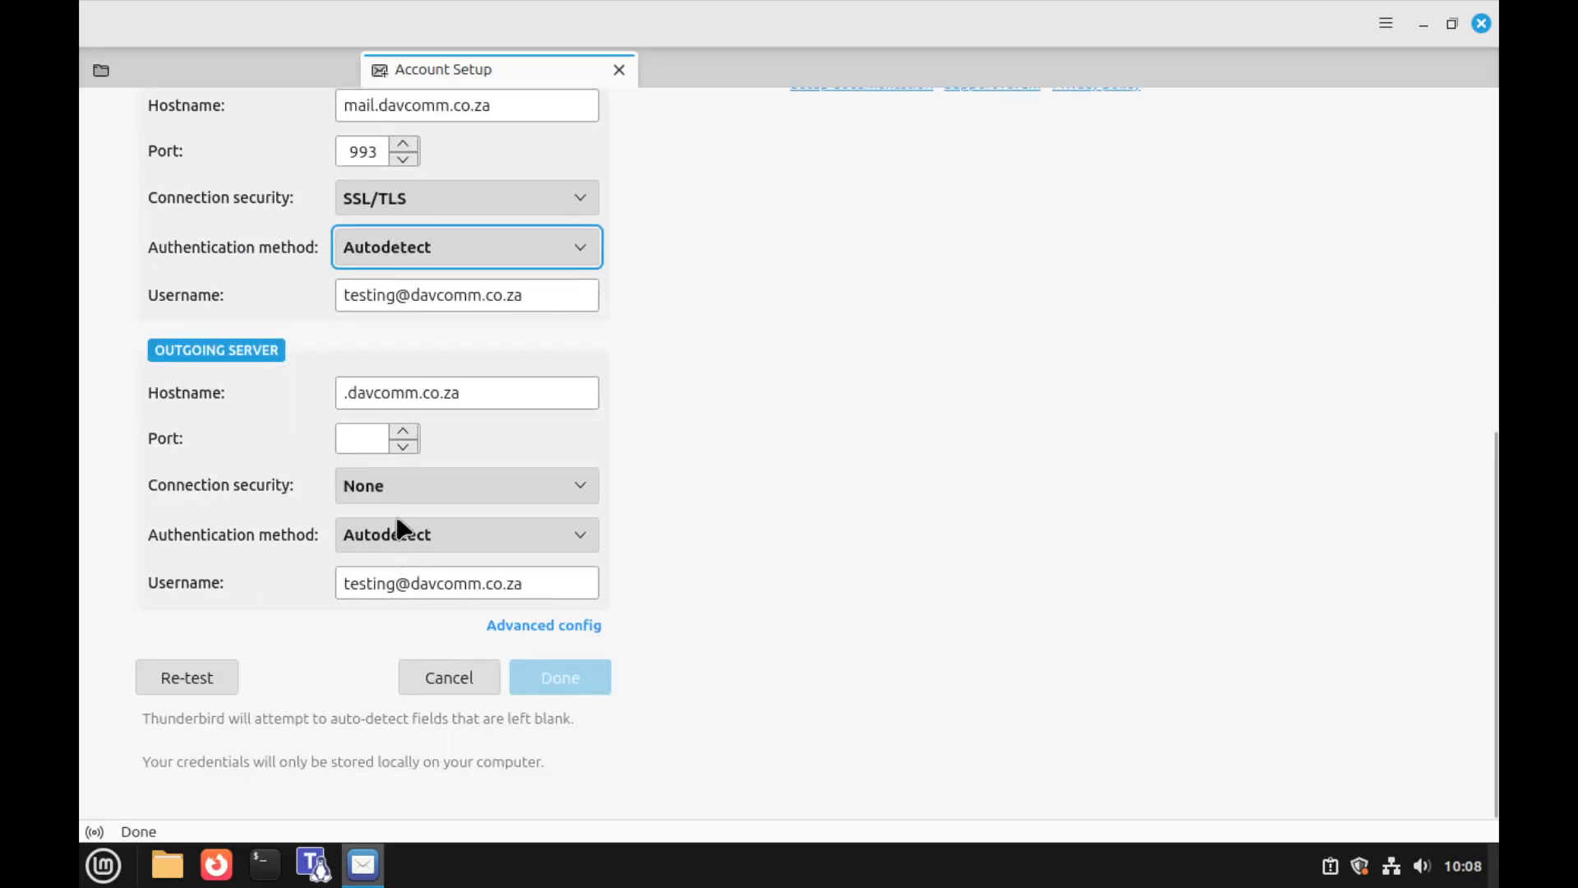
scroll(405, 394, up, 3)
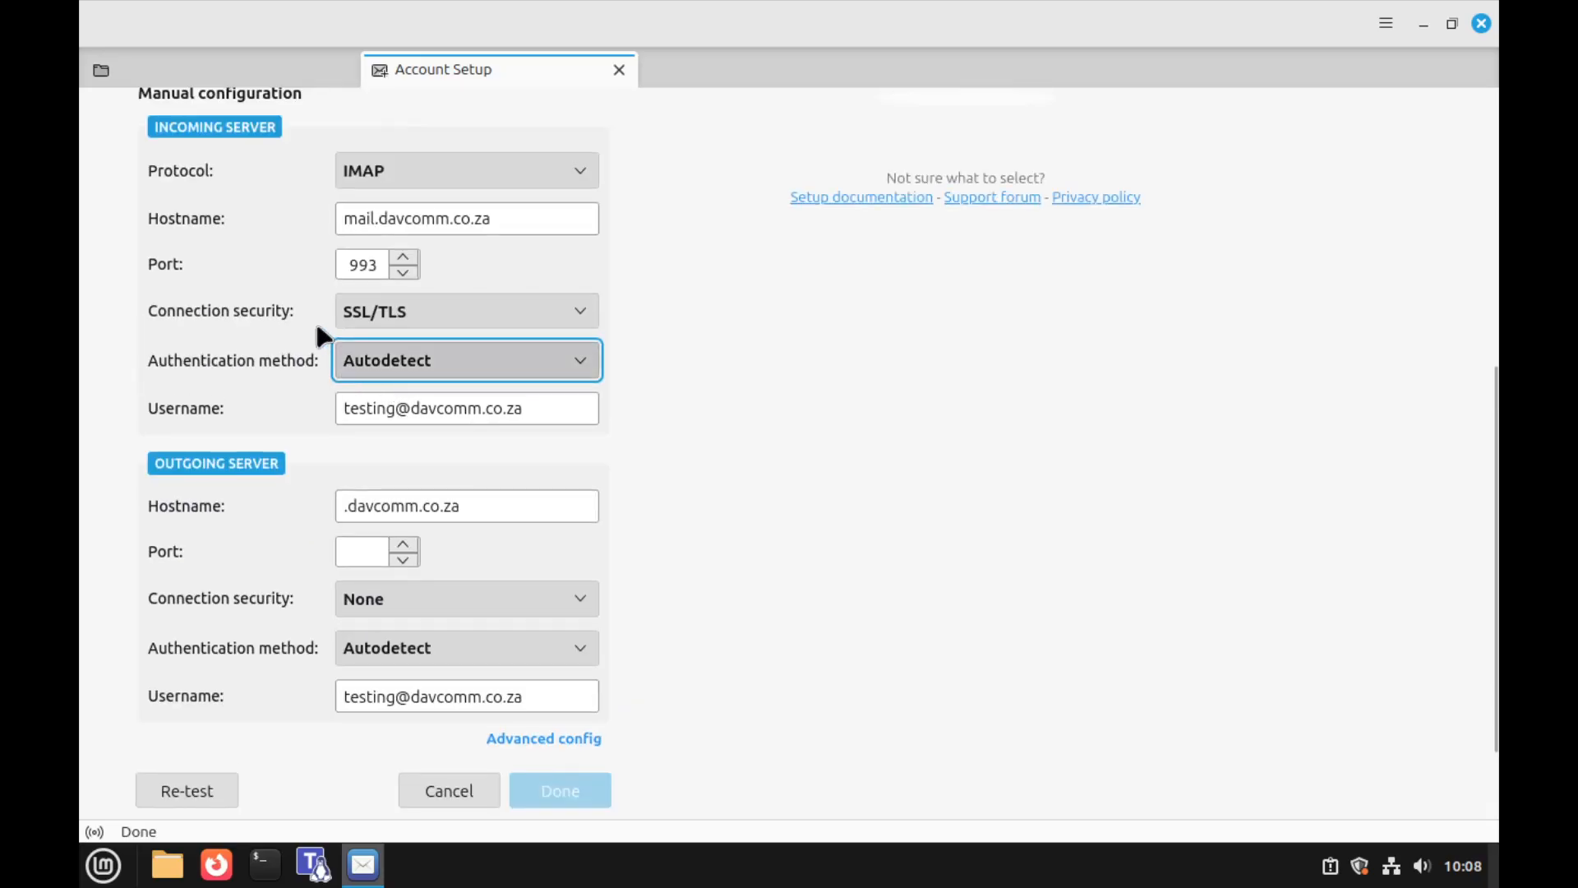
click(343, 506)
text(mail)
click(366, 550)
text(46)
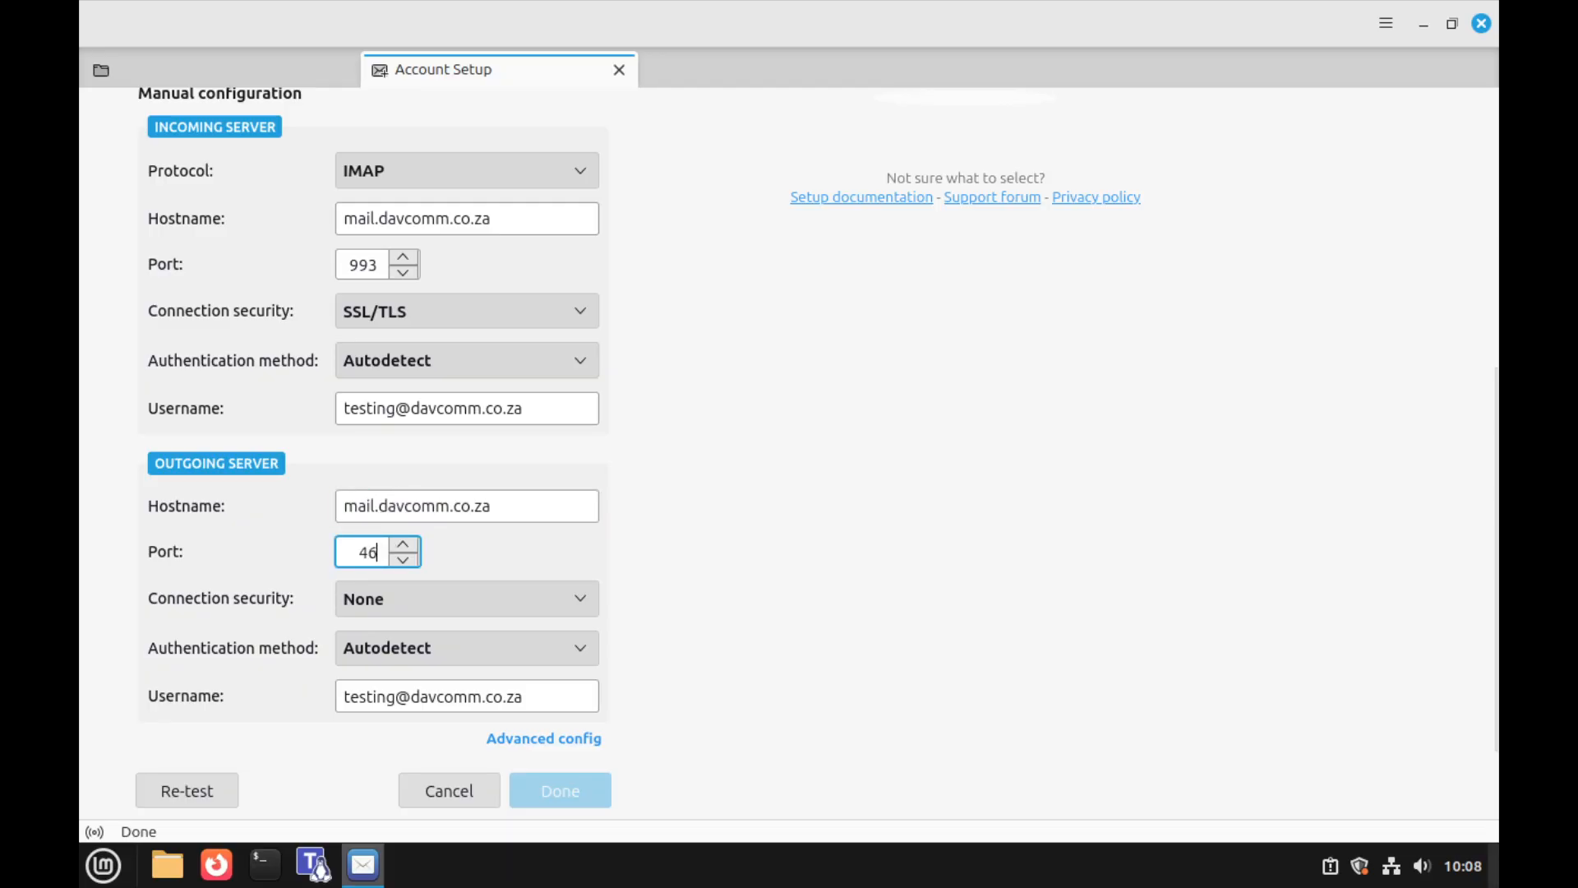
text(5)
key(Tab)
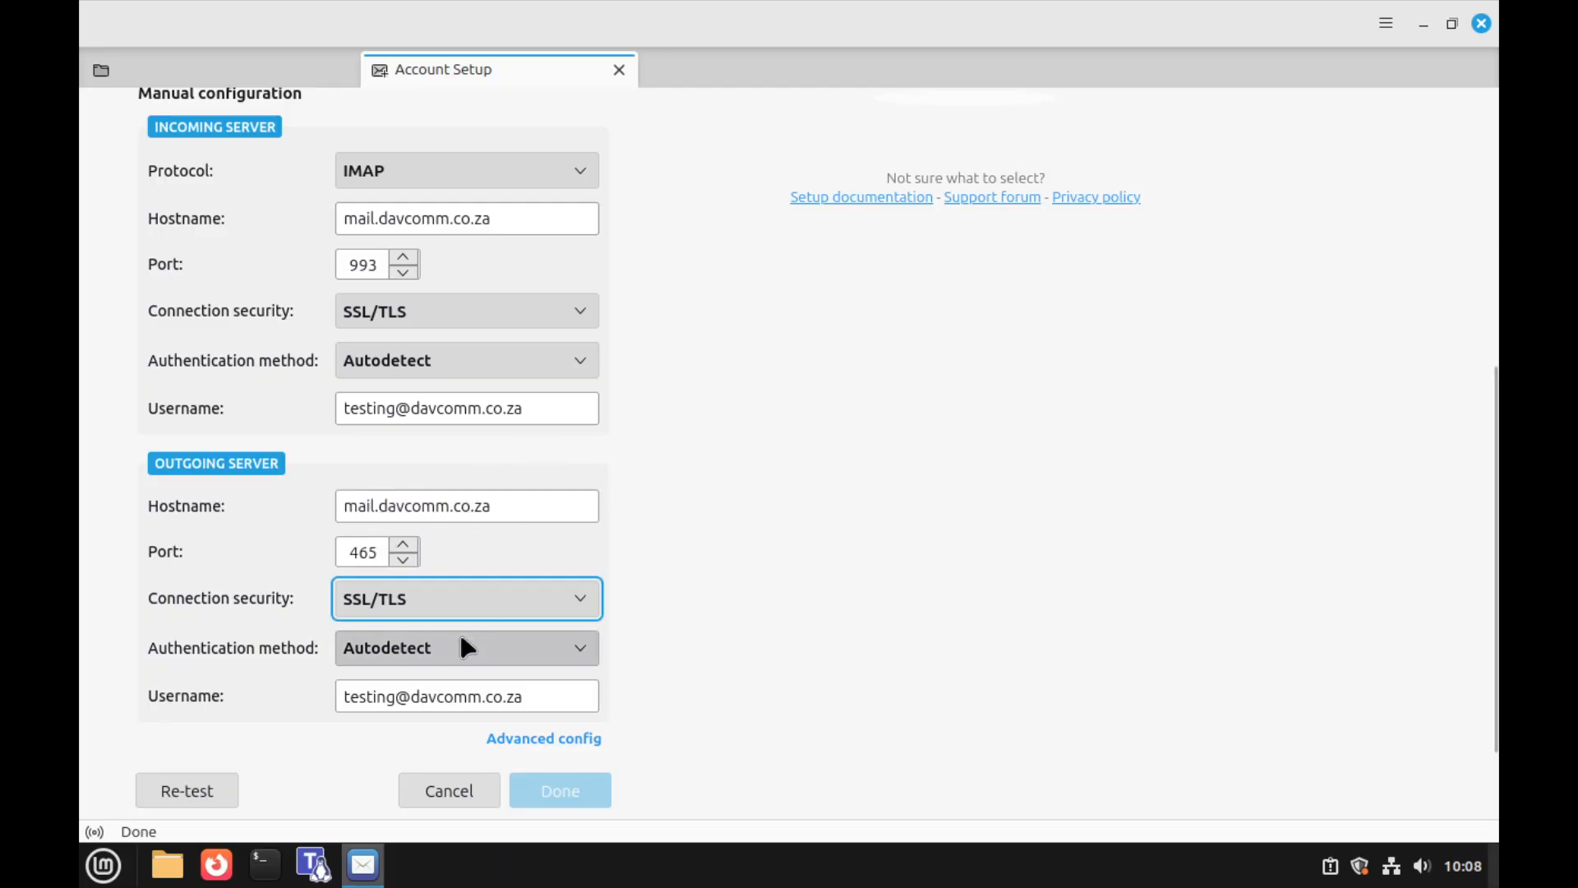
scroll(362, 669, down, 3)
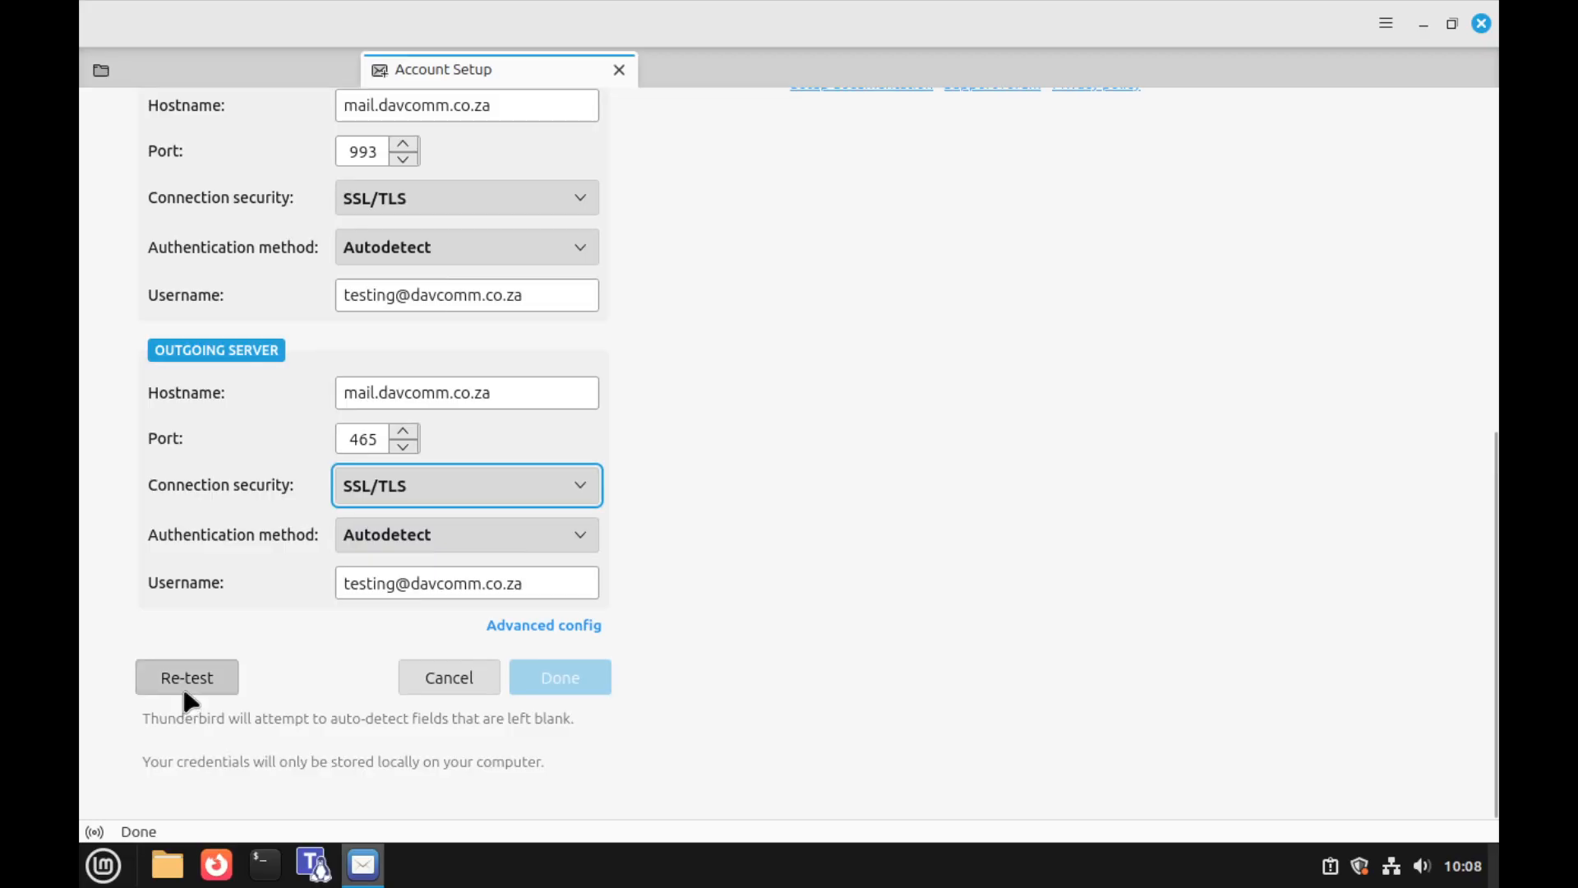
Re-test the mail.davcomm.co.za server settings and create the IMAP account with Done
click(185, 692)
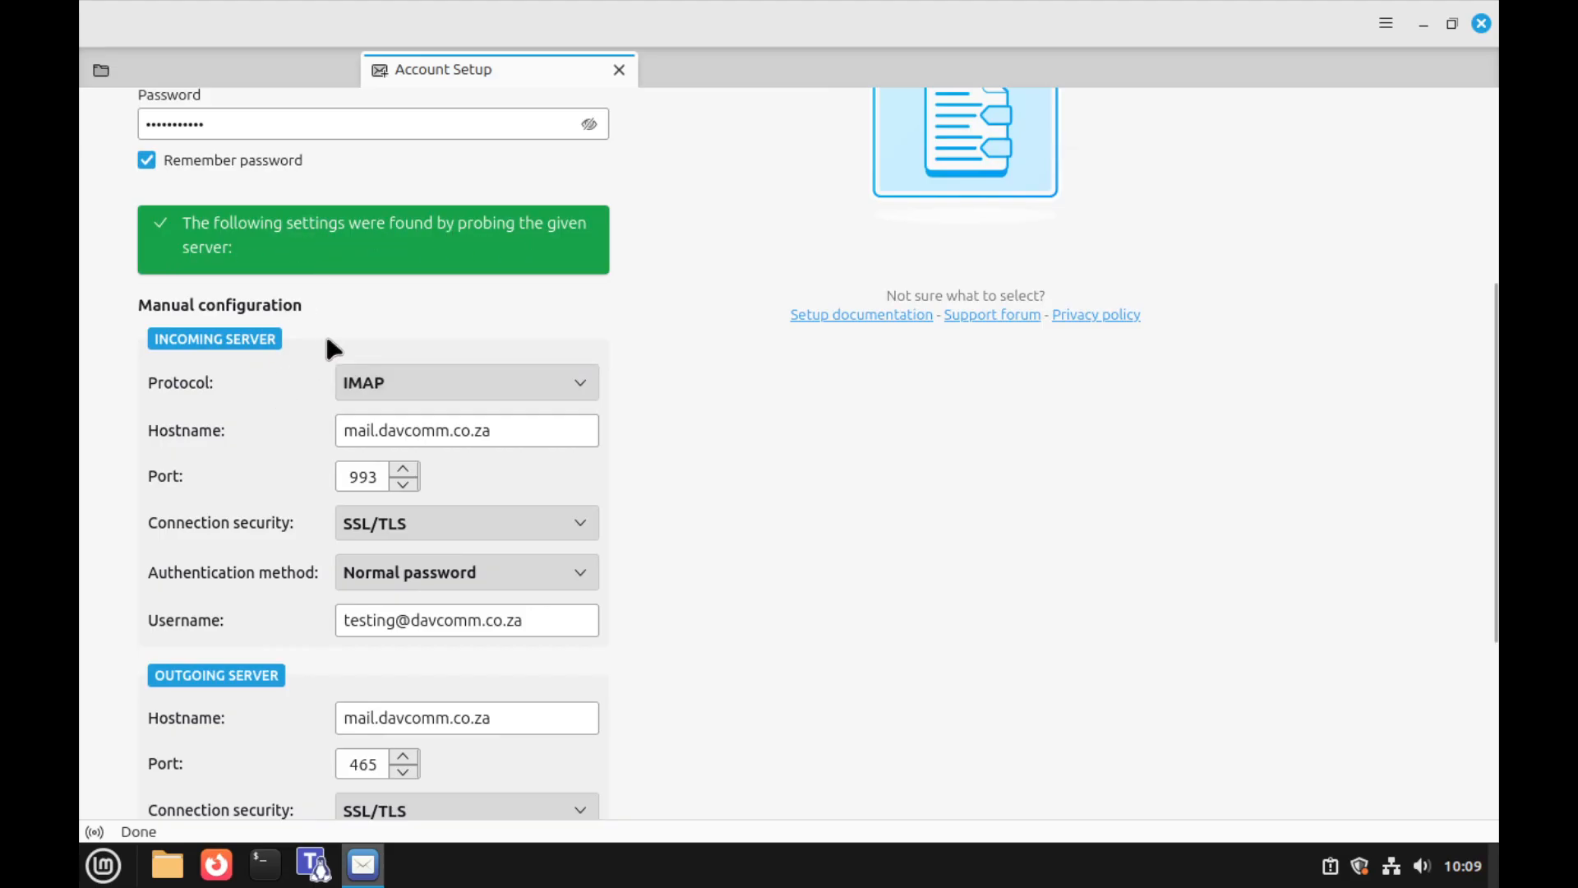
scroll(323, 341, down, 5)
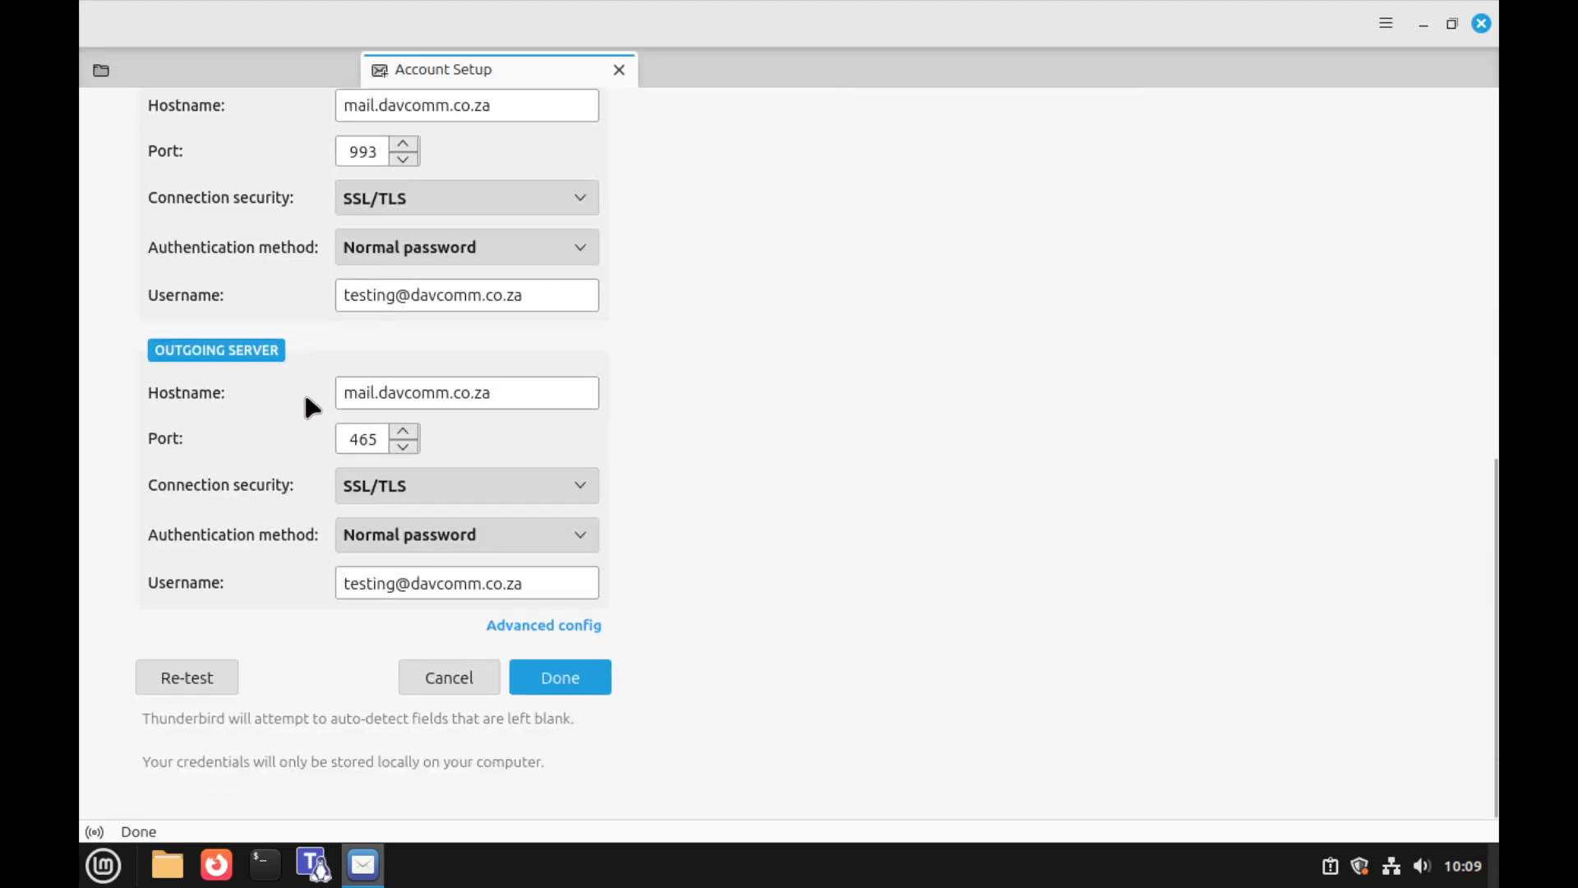
click(558, 679)
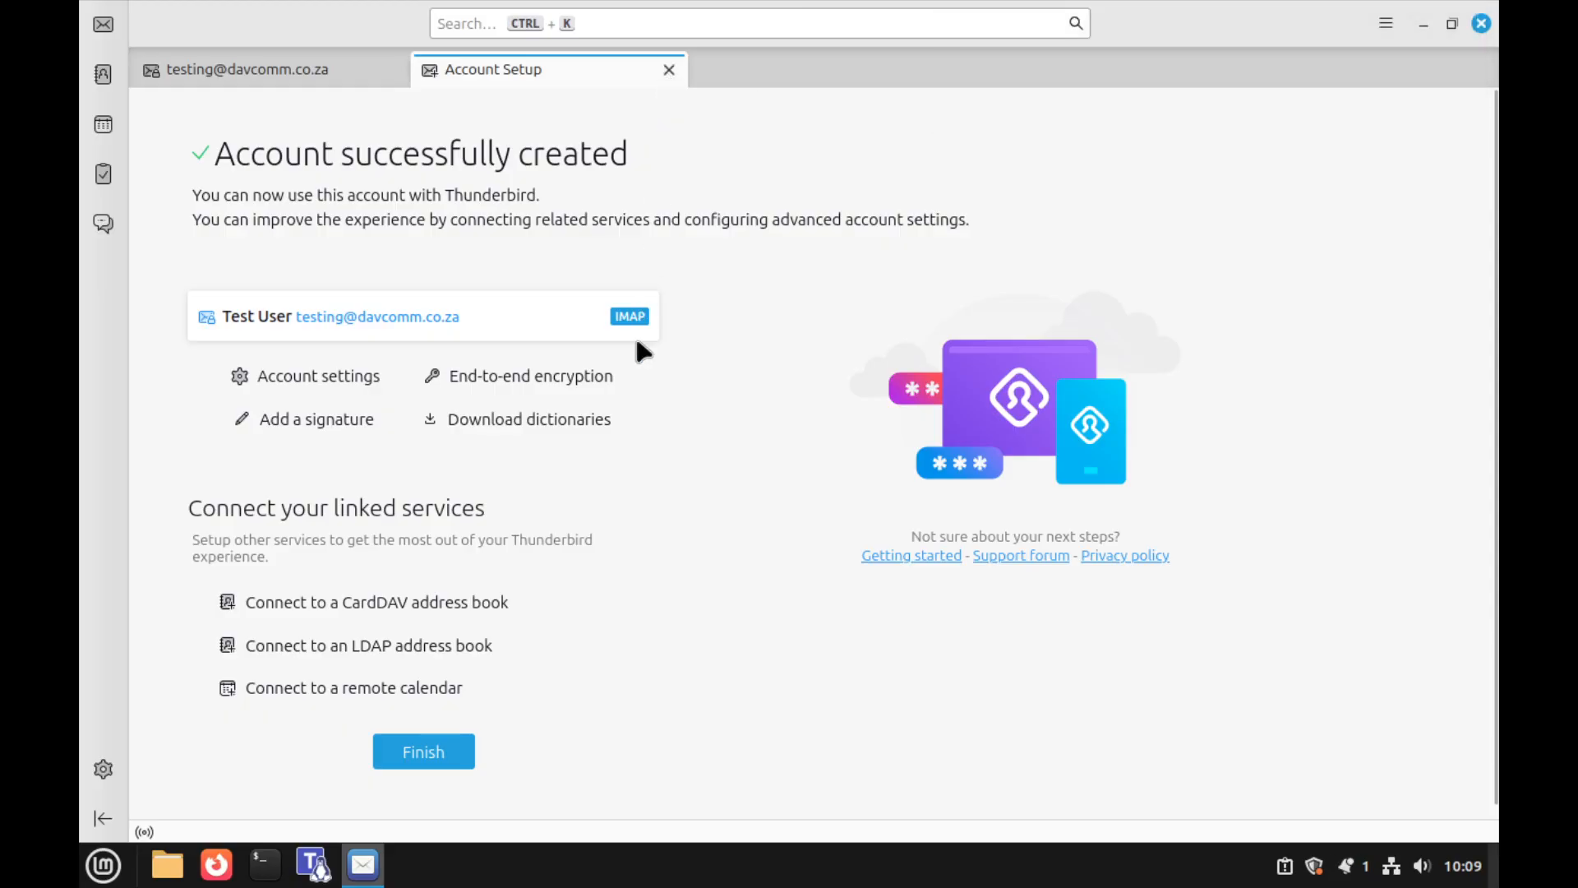
Open the new Inbox, switch its list to Table View and widen it beside the start page
click(669, 71)
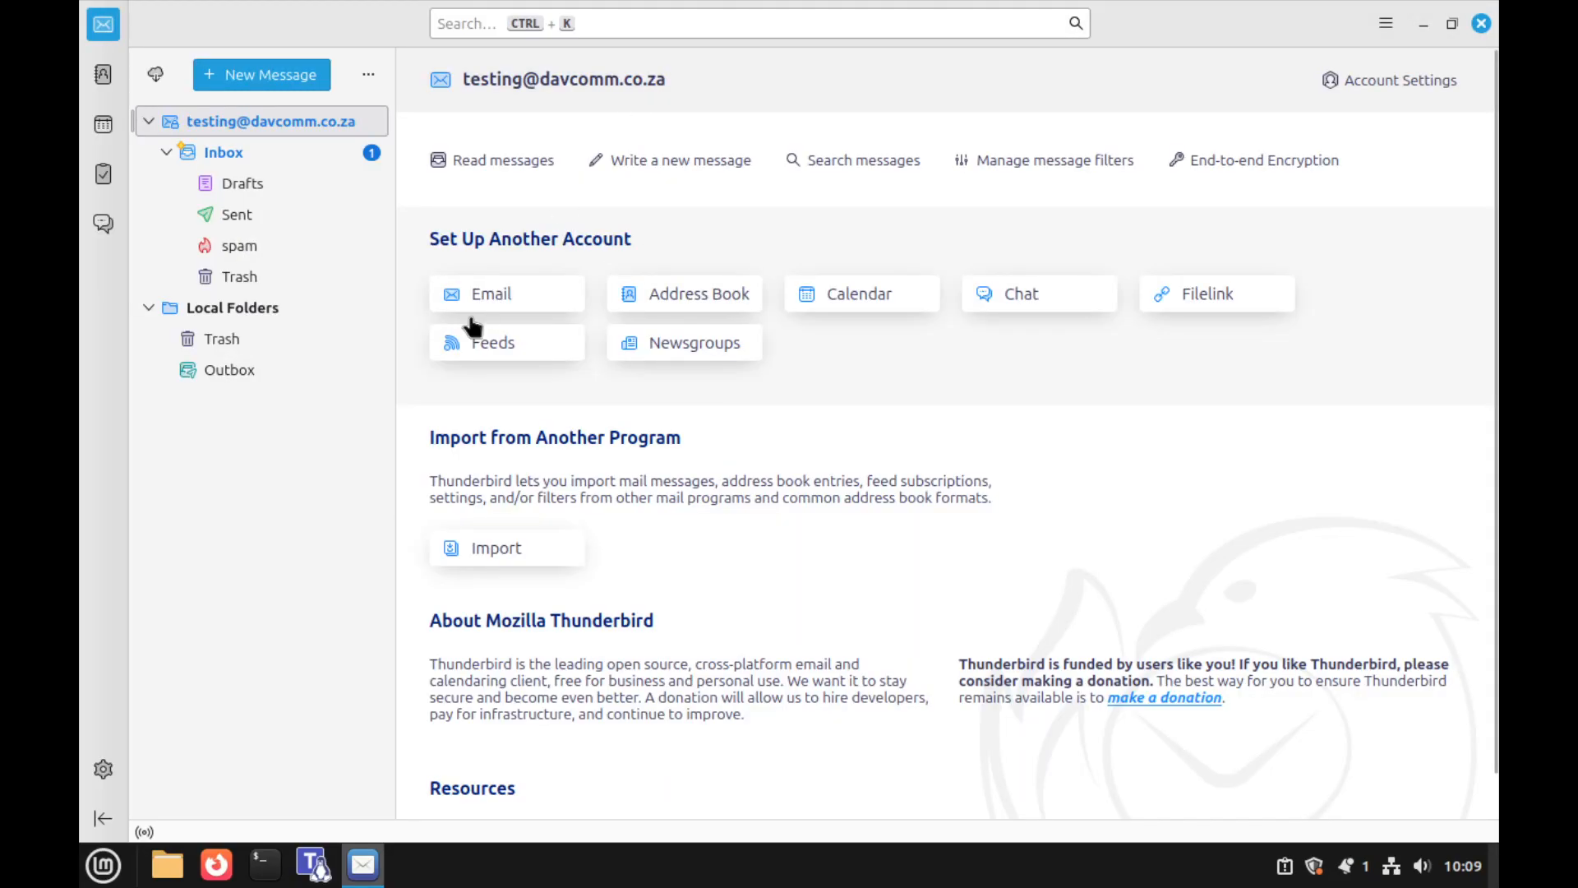
click(240, 153)
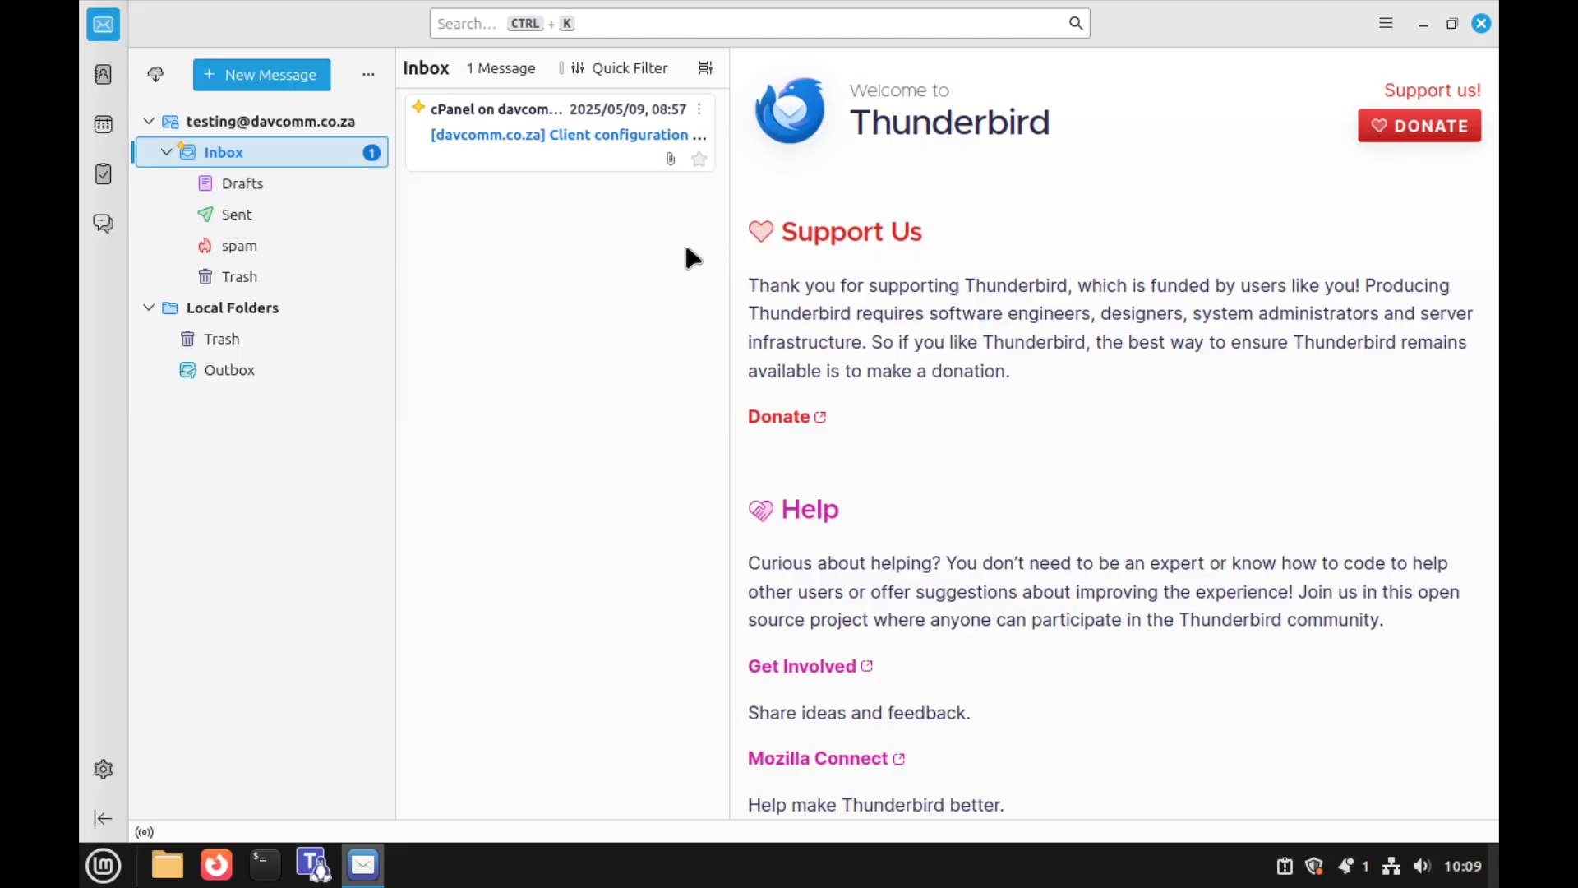
click(705, 69)
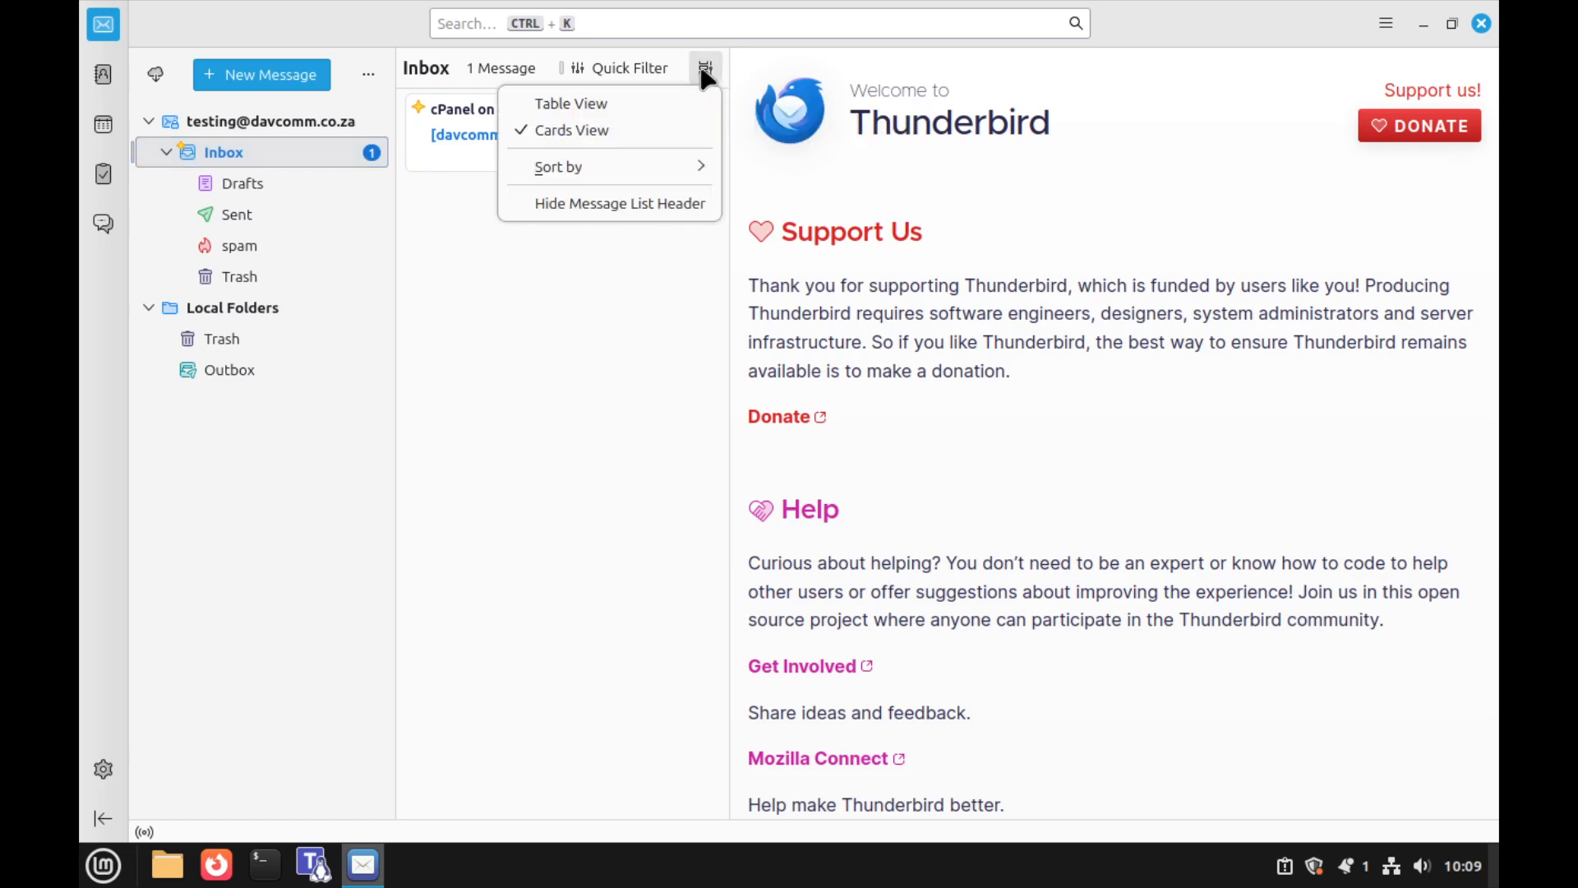
click(575, 102)
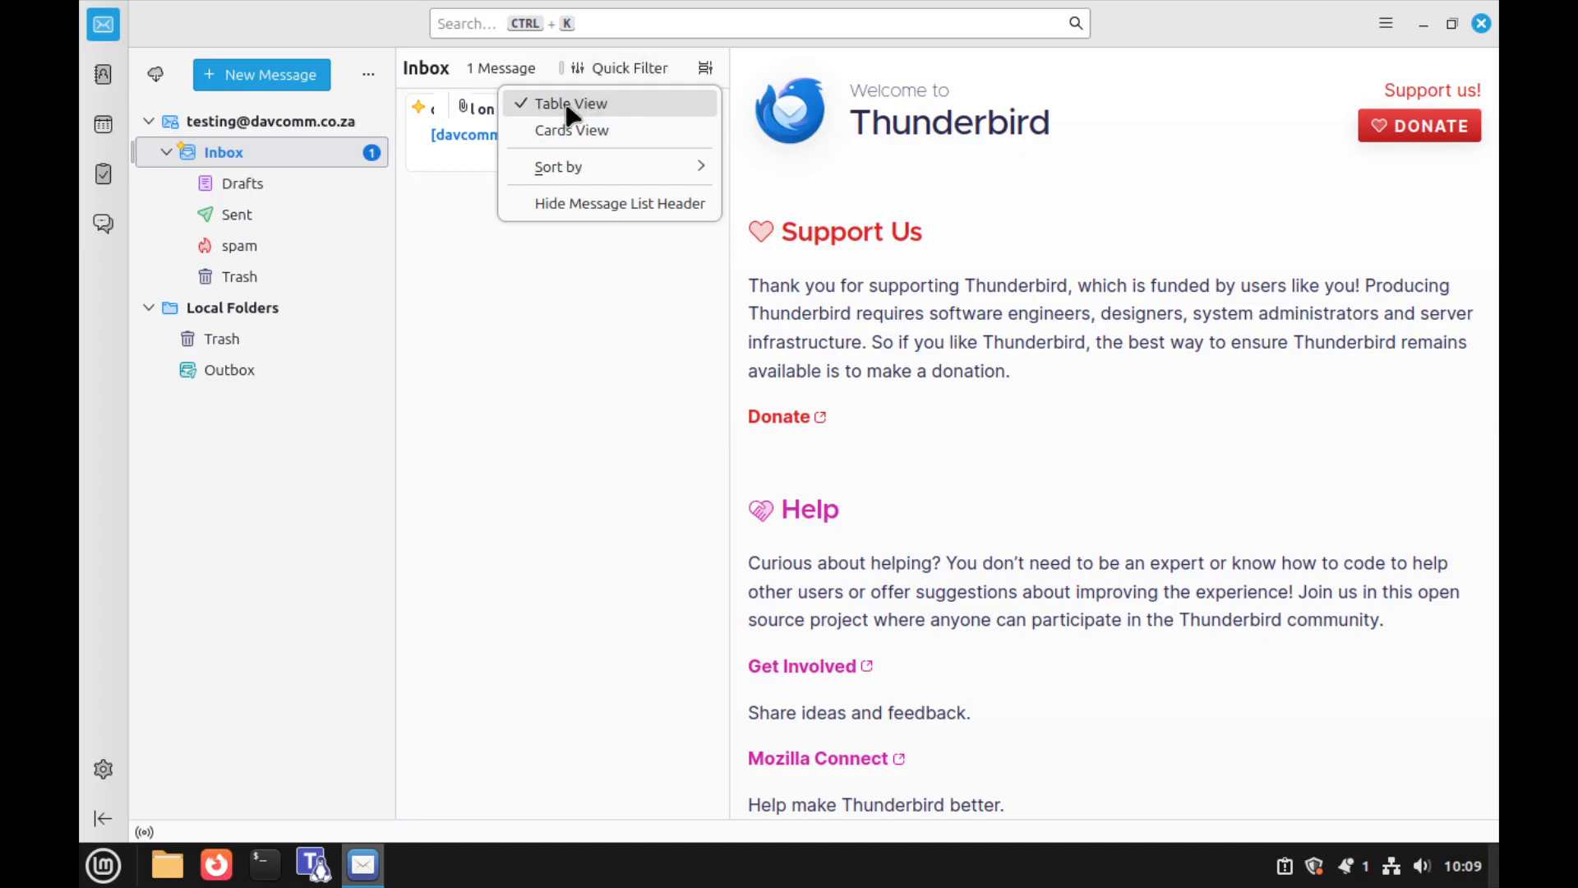
click(729, 407)
drag(729, 410, 1039, 411)
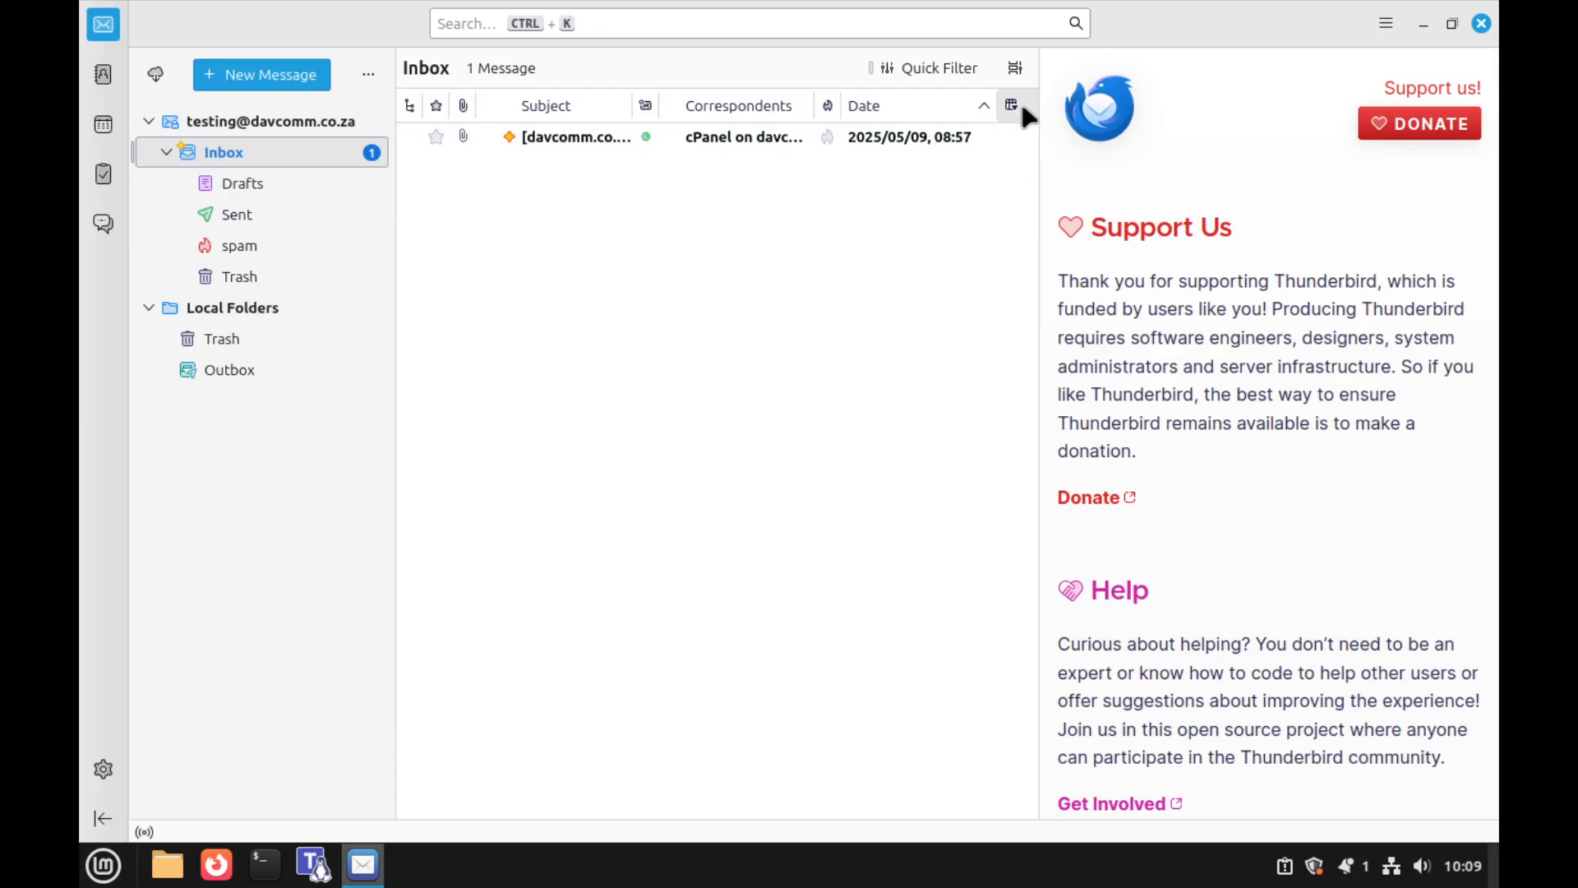
Set the Inbox message list to Unthreaded via the display options' Sort by menu
click(1015, 71)
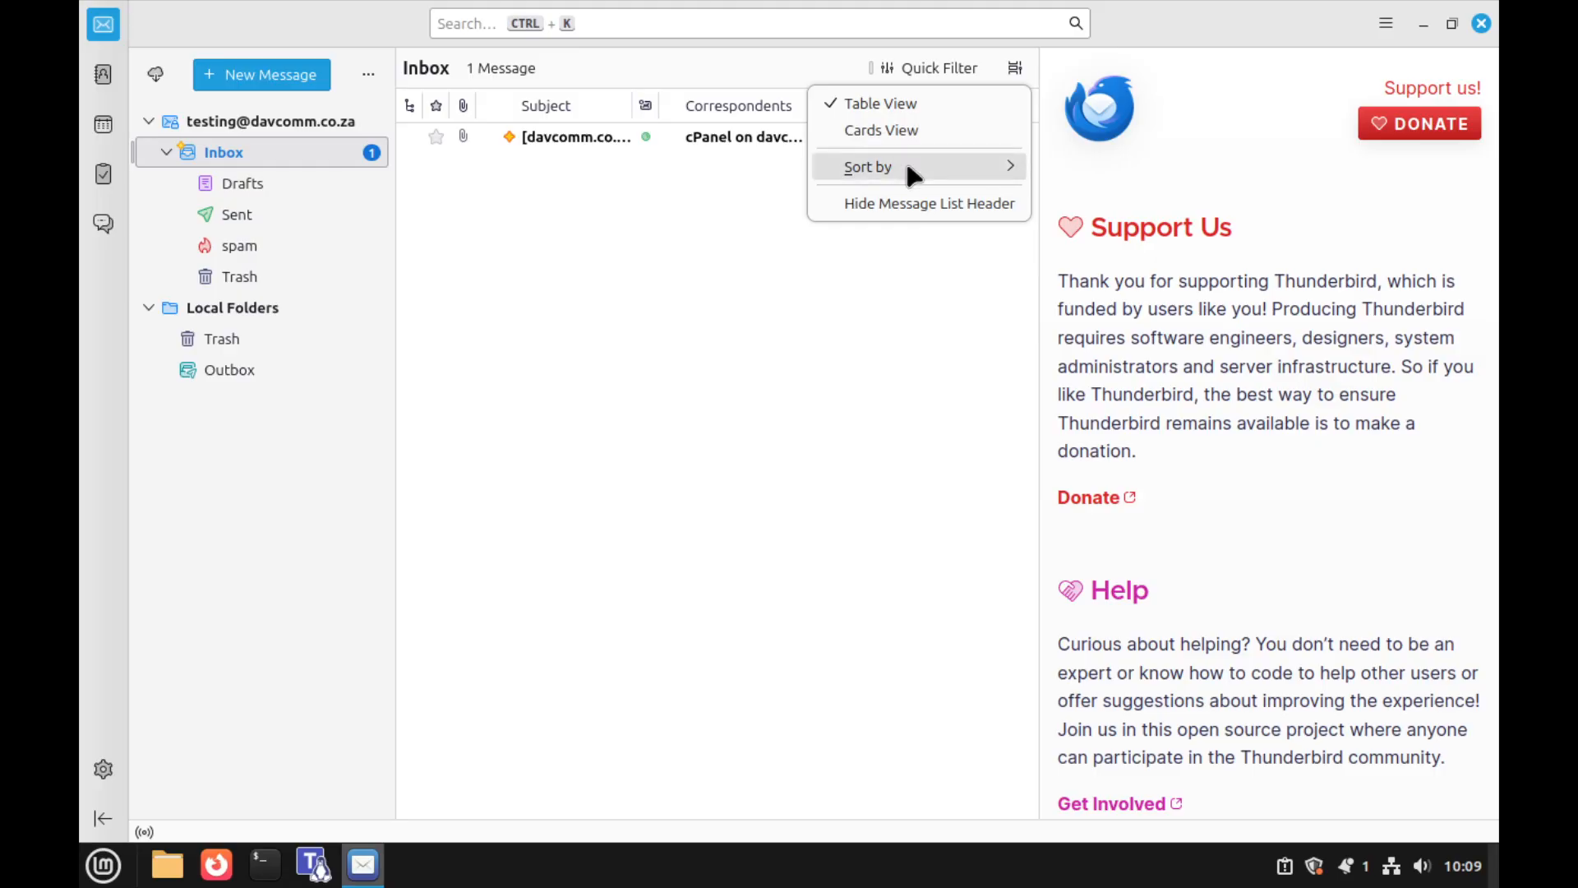
mouse_move(904, 168)
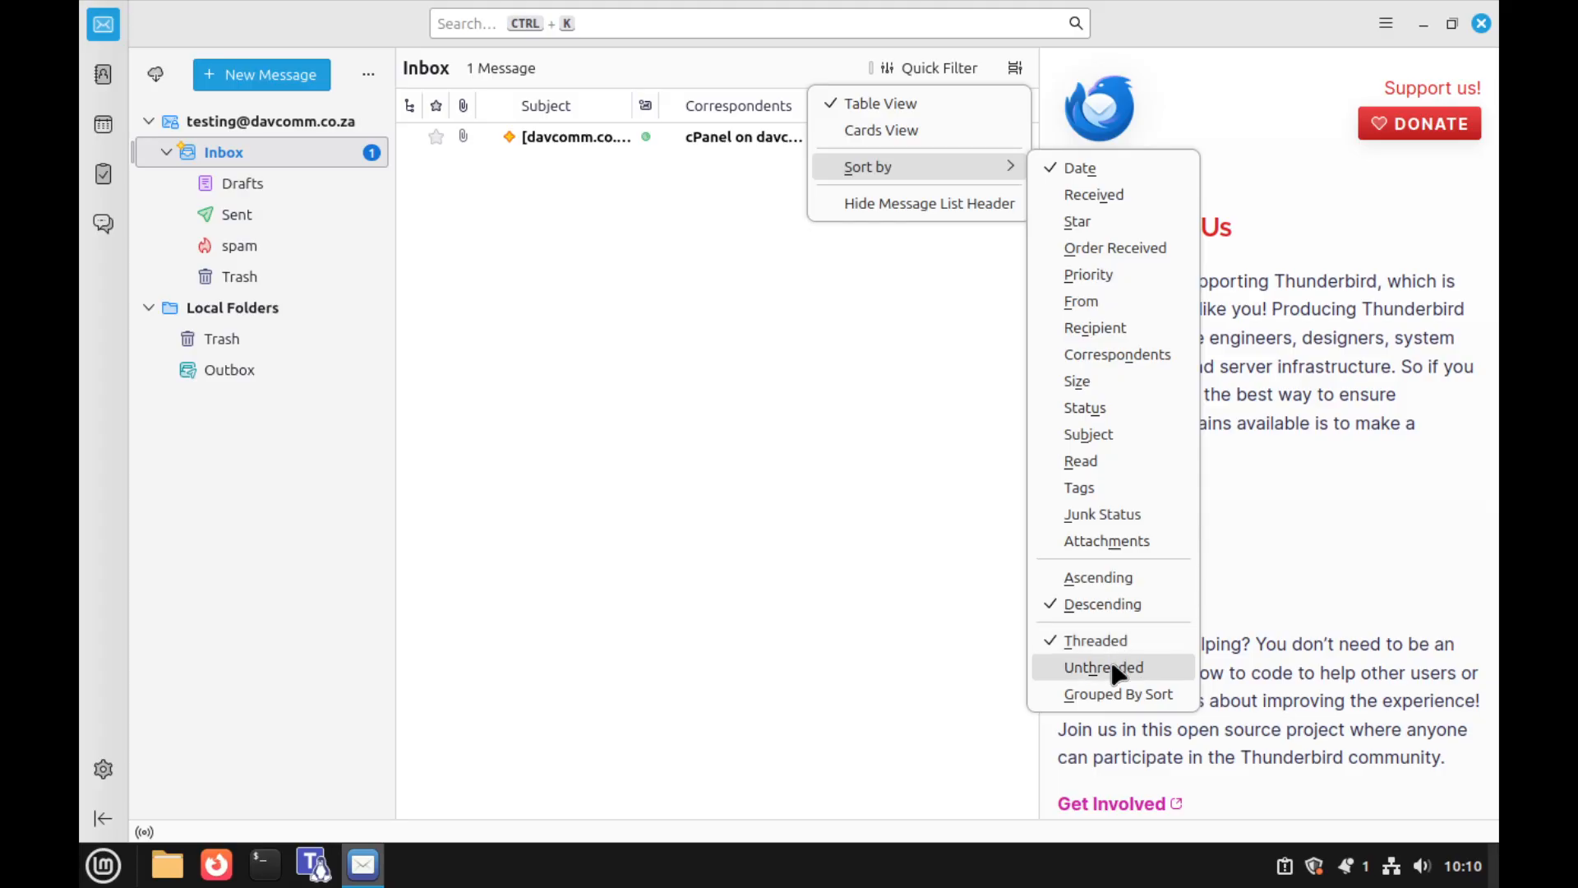
click(1118, 667)
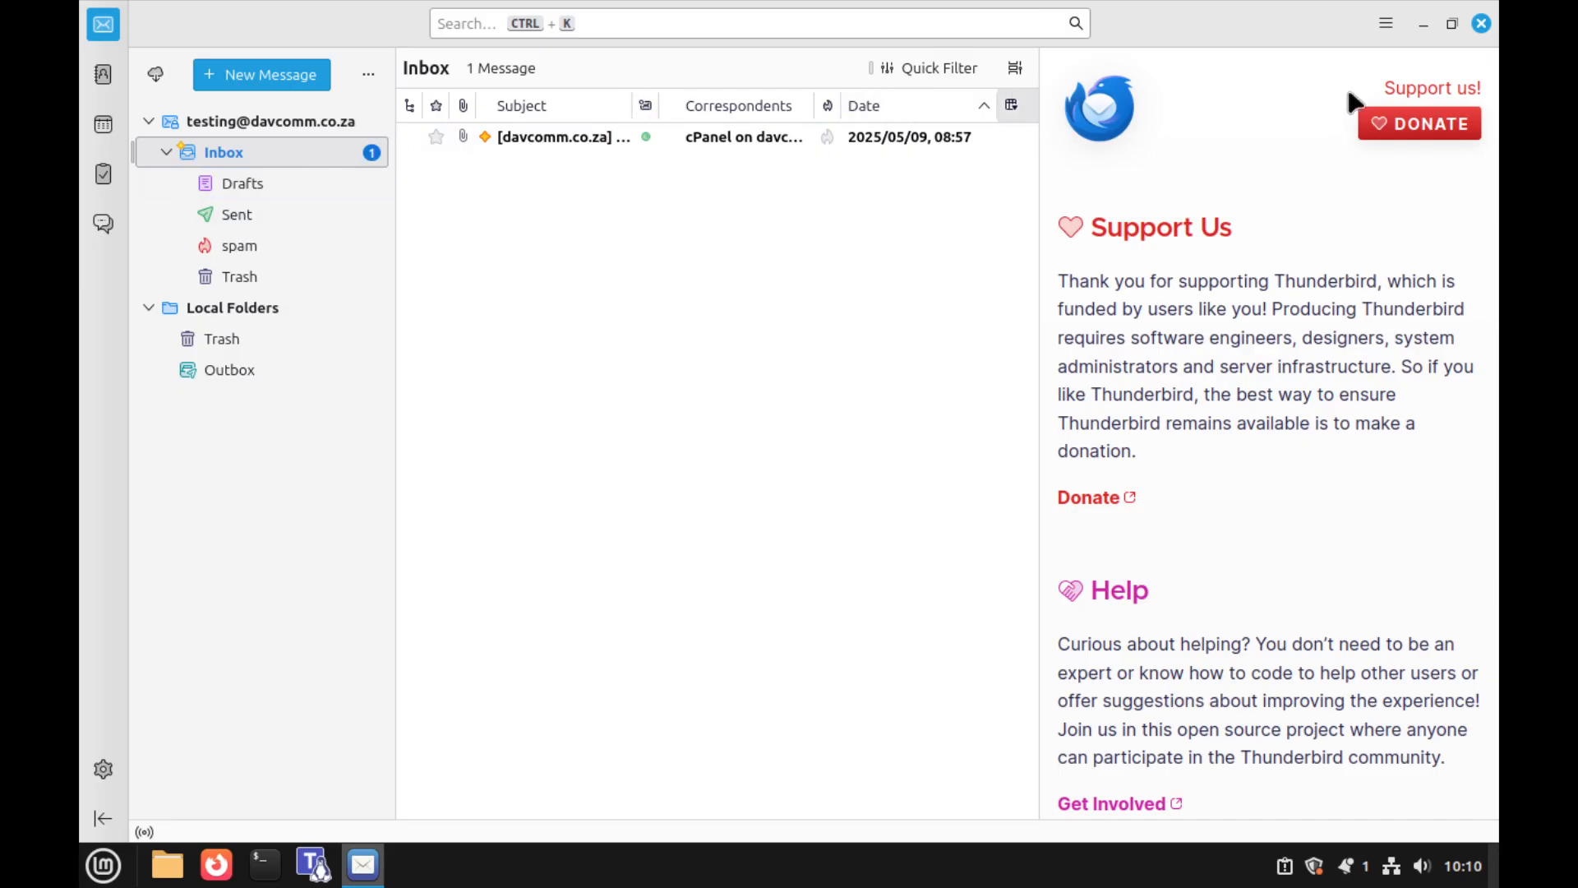
Change the Thunderbird layout to Classic View through View > Layout
click(1387, 26)
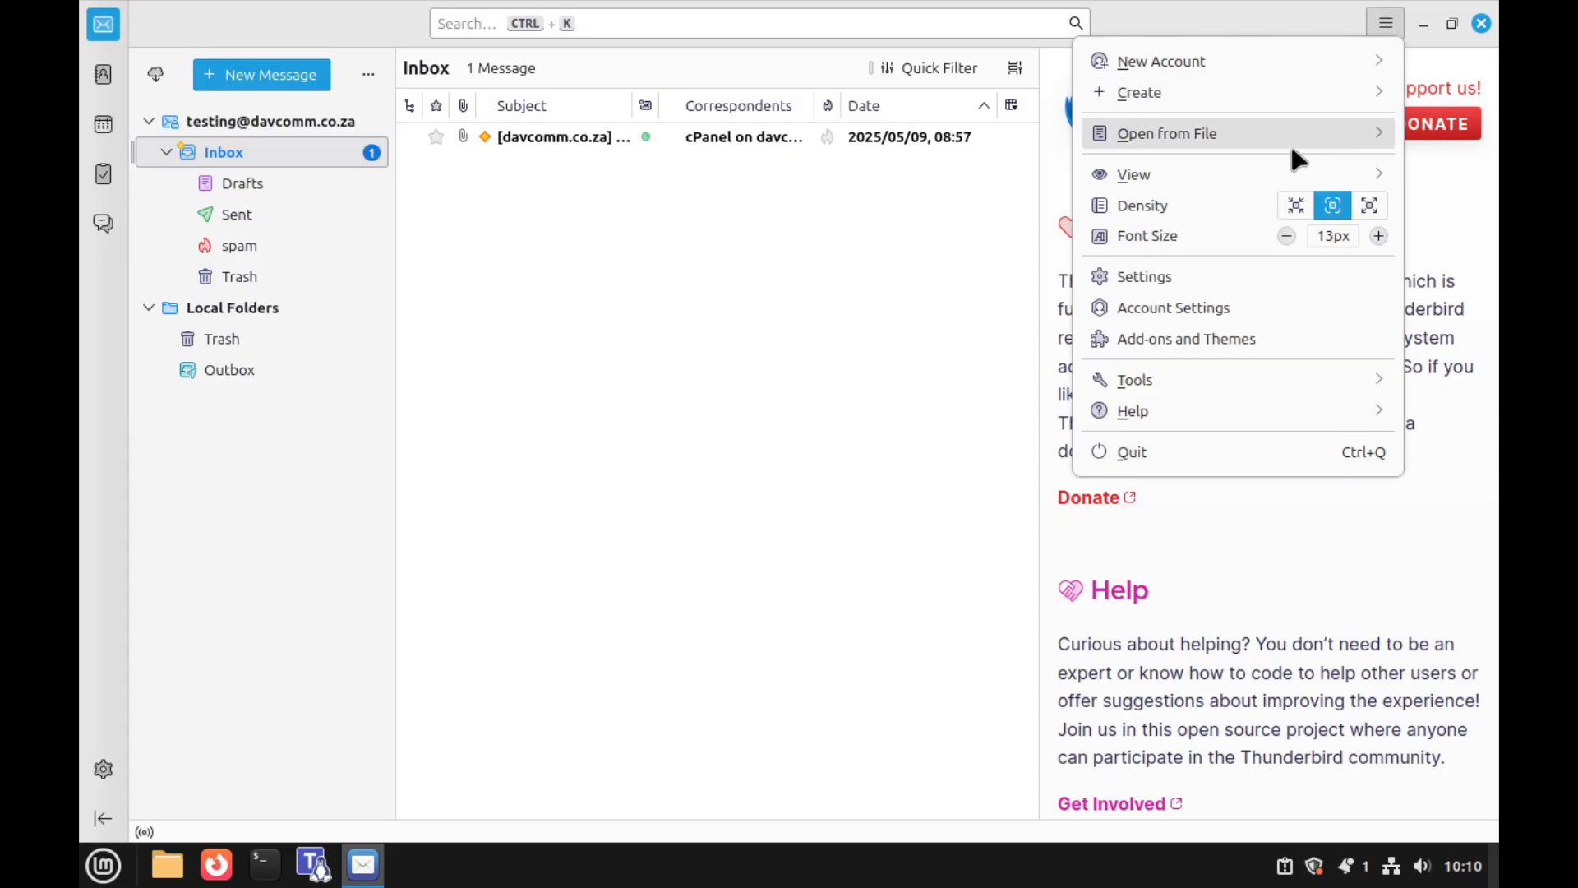
click(1270, 174)
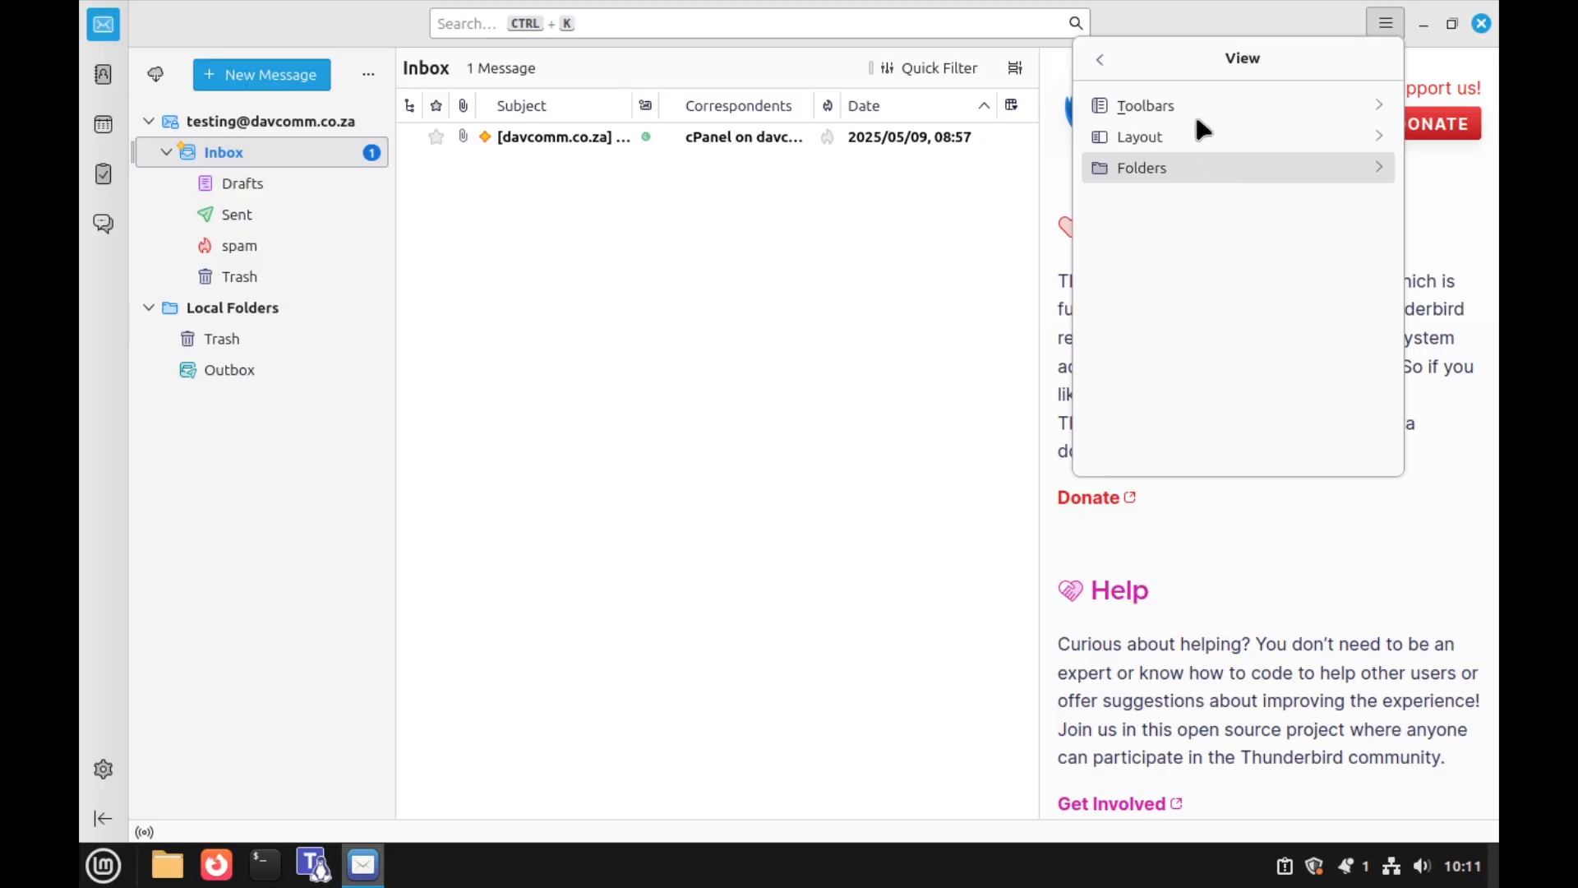
click(1187, 164)
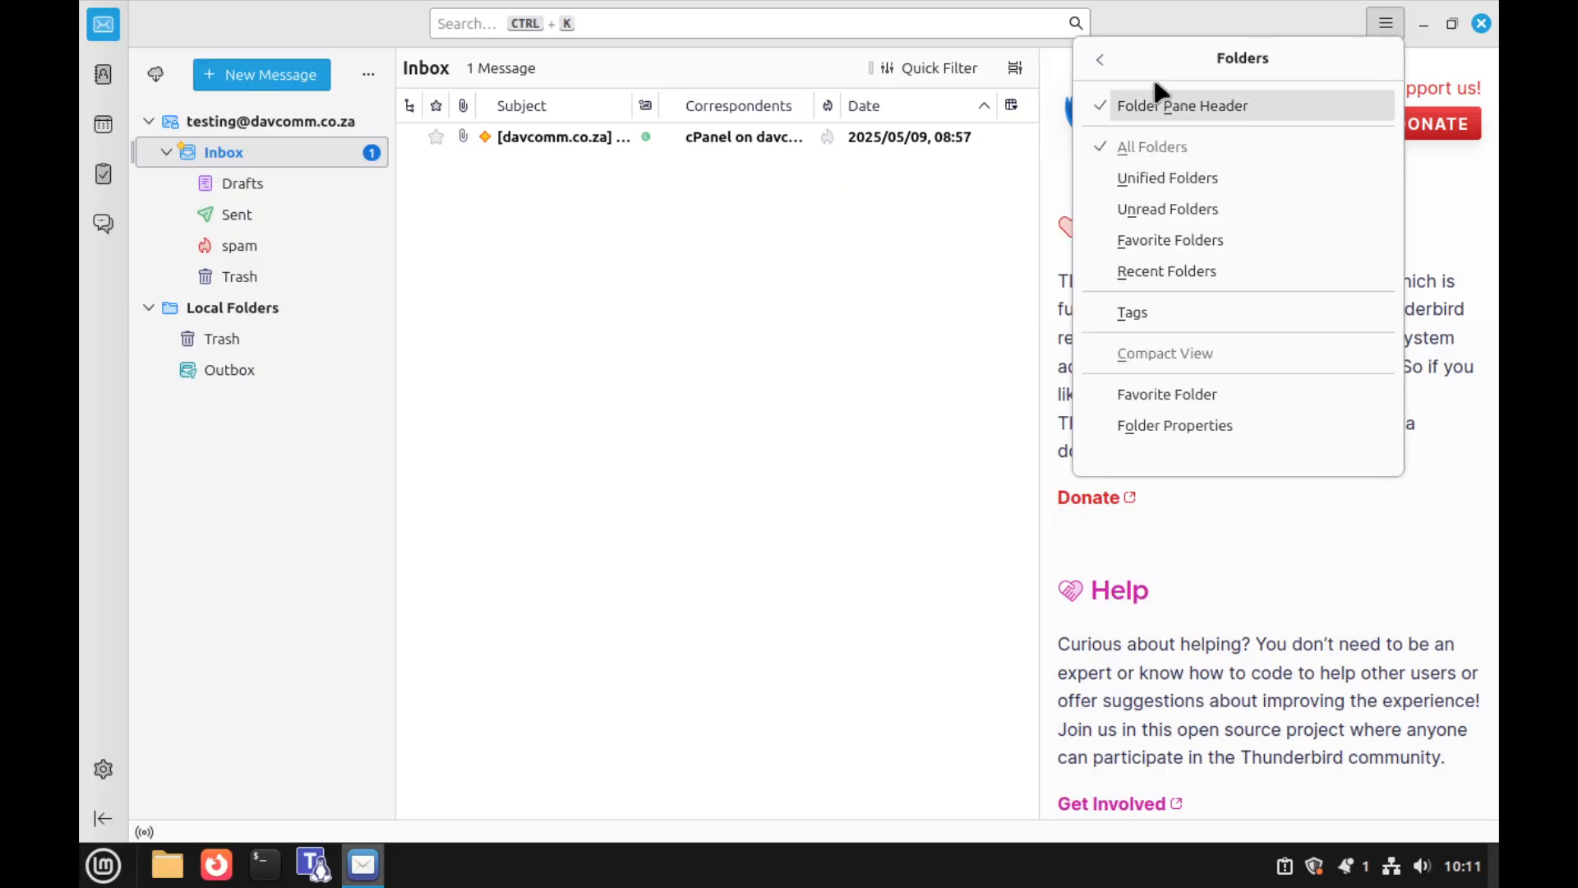
click(1101, 59)
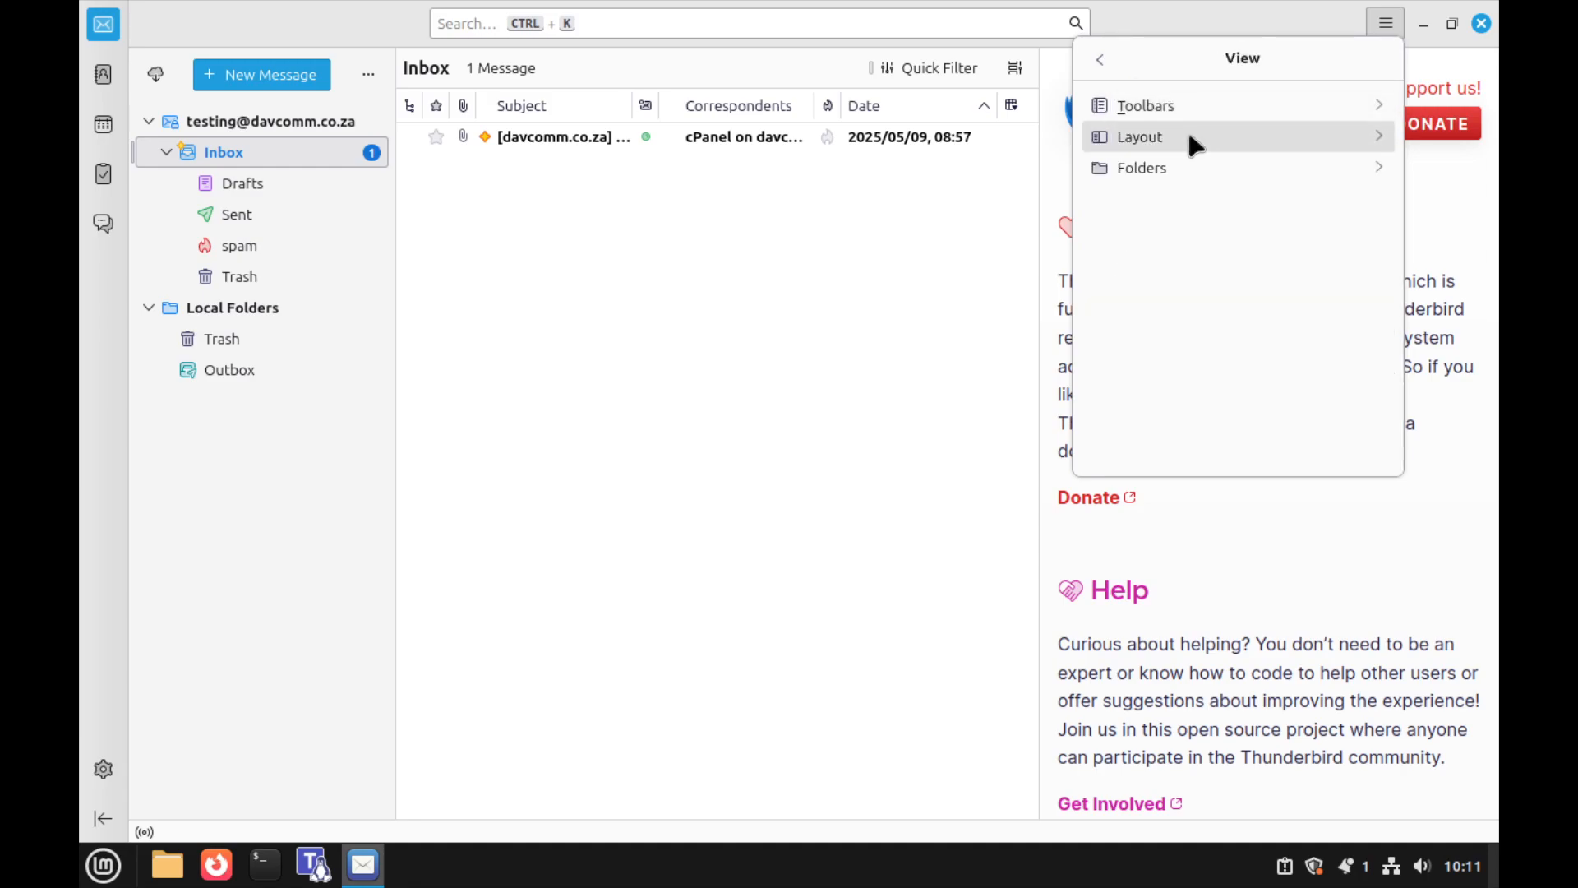
click(1193, 138)
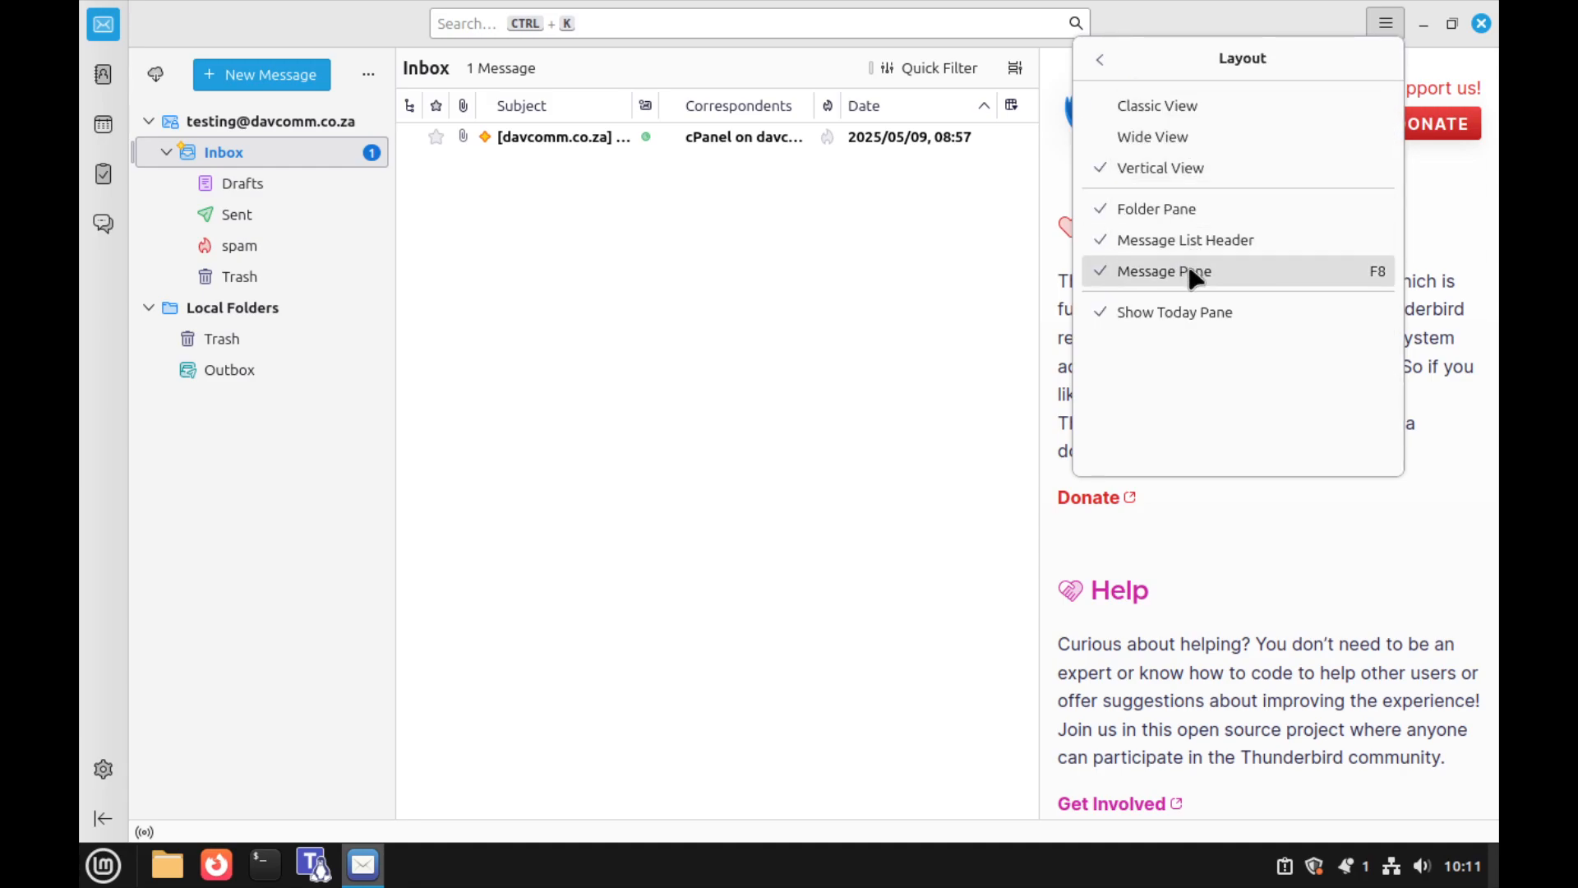
click(1167, 115)
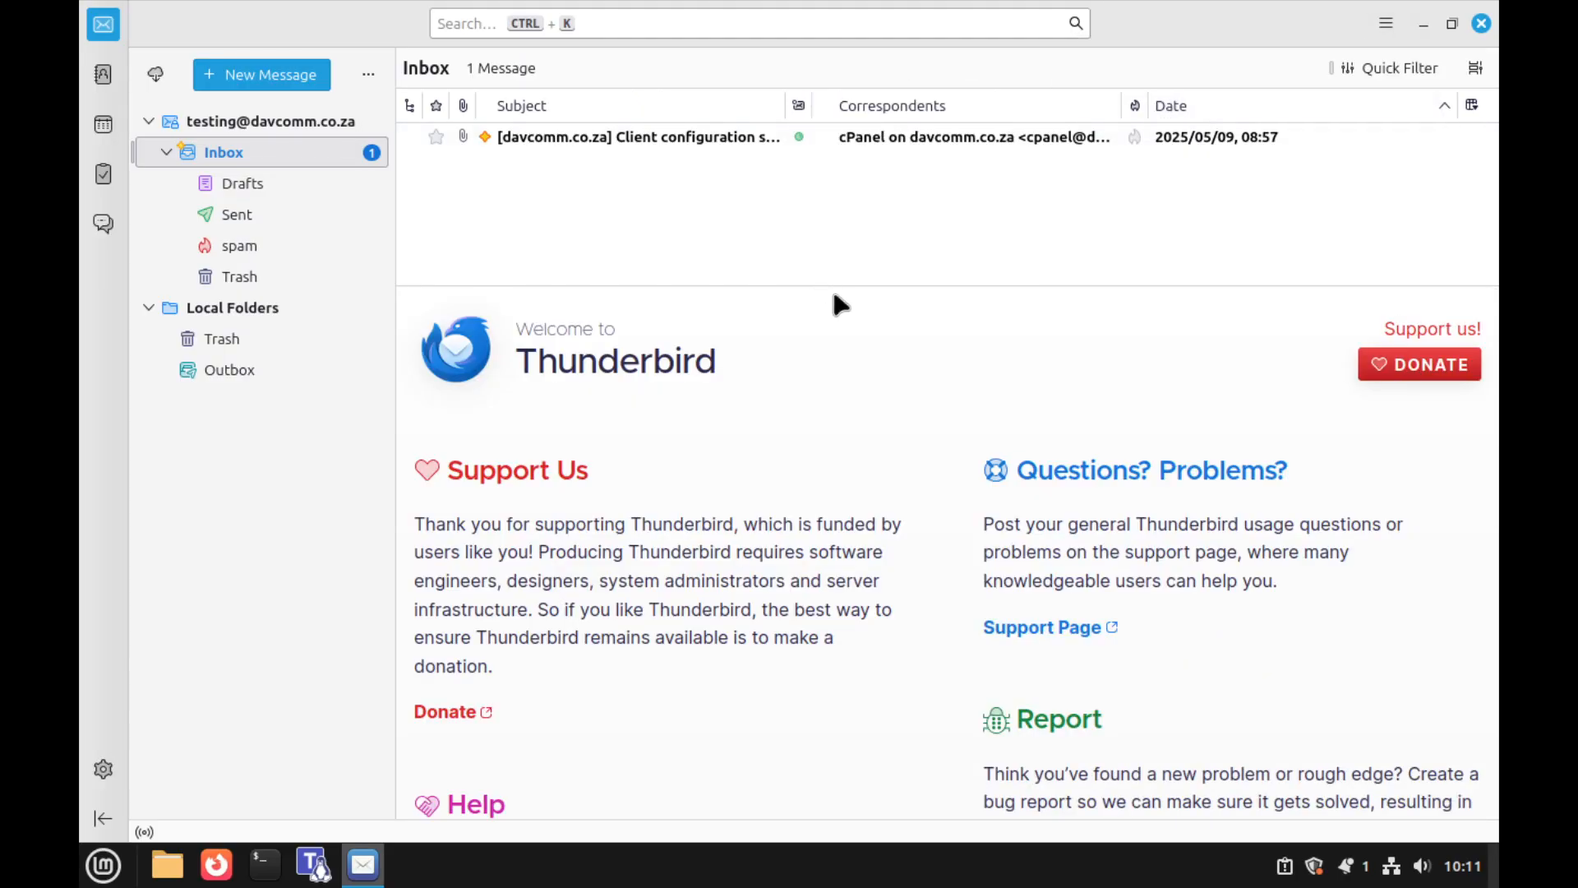
Enlarge the message list, uncheck Message Pane in View > Layout, and select the cPanel message
drag(775, 284, 770, 469)
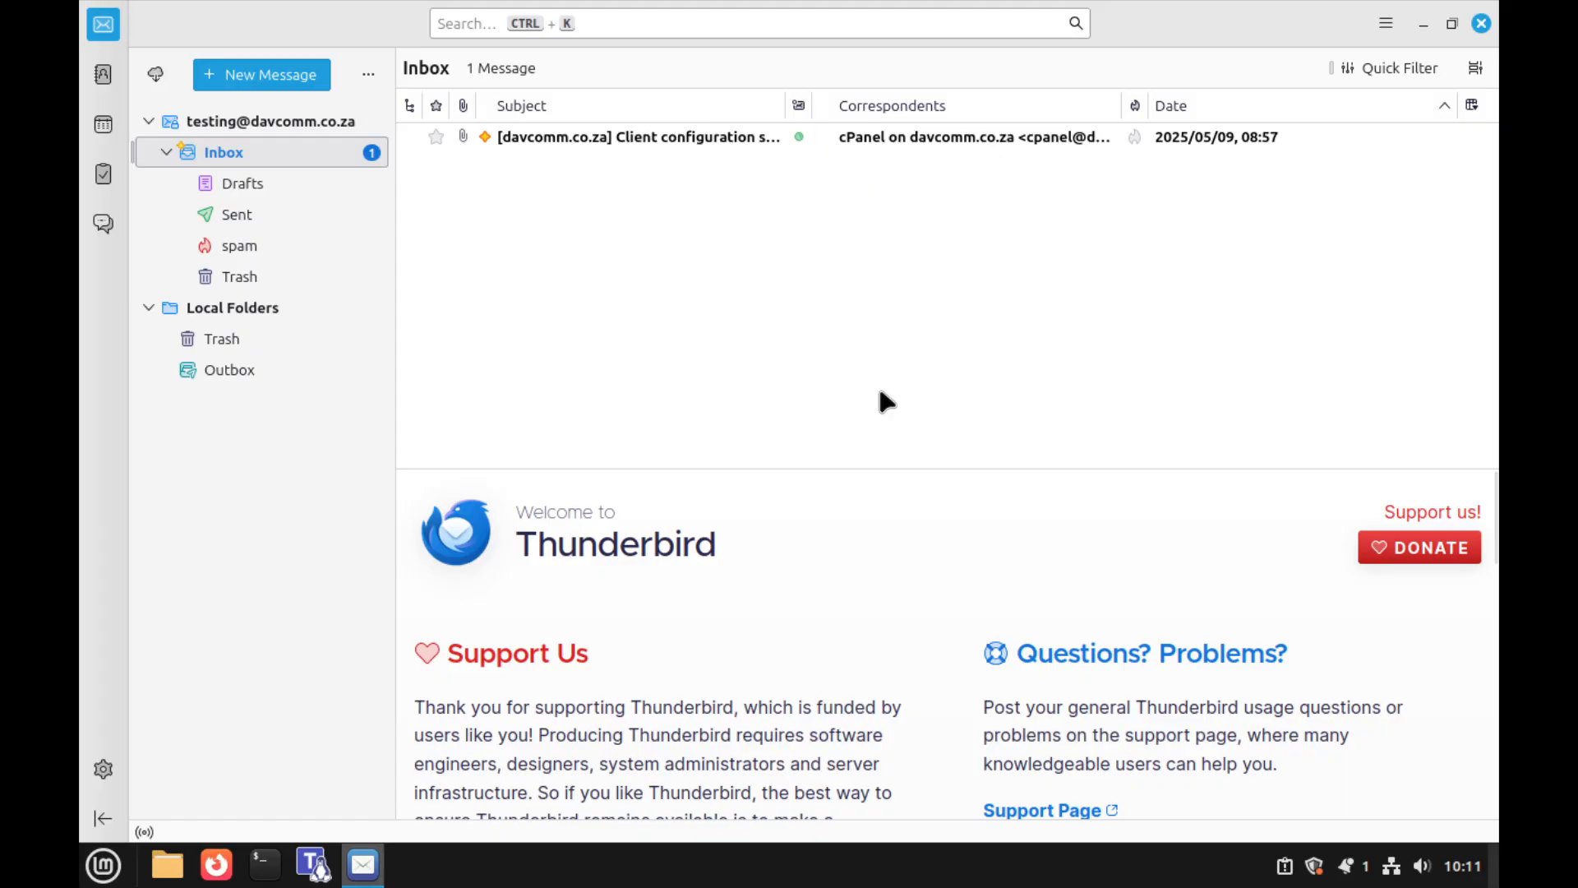
click(1387, 23)
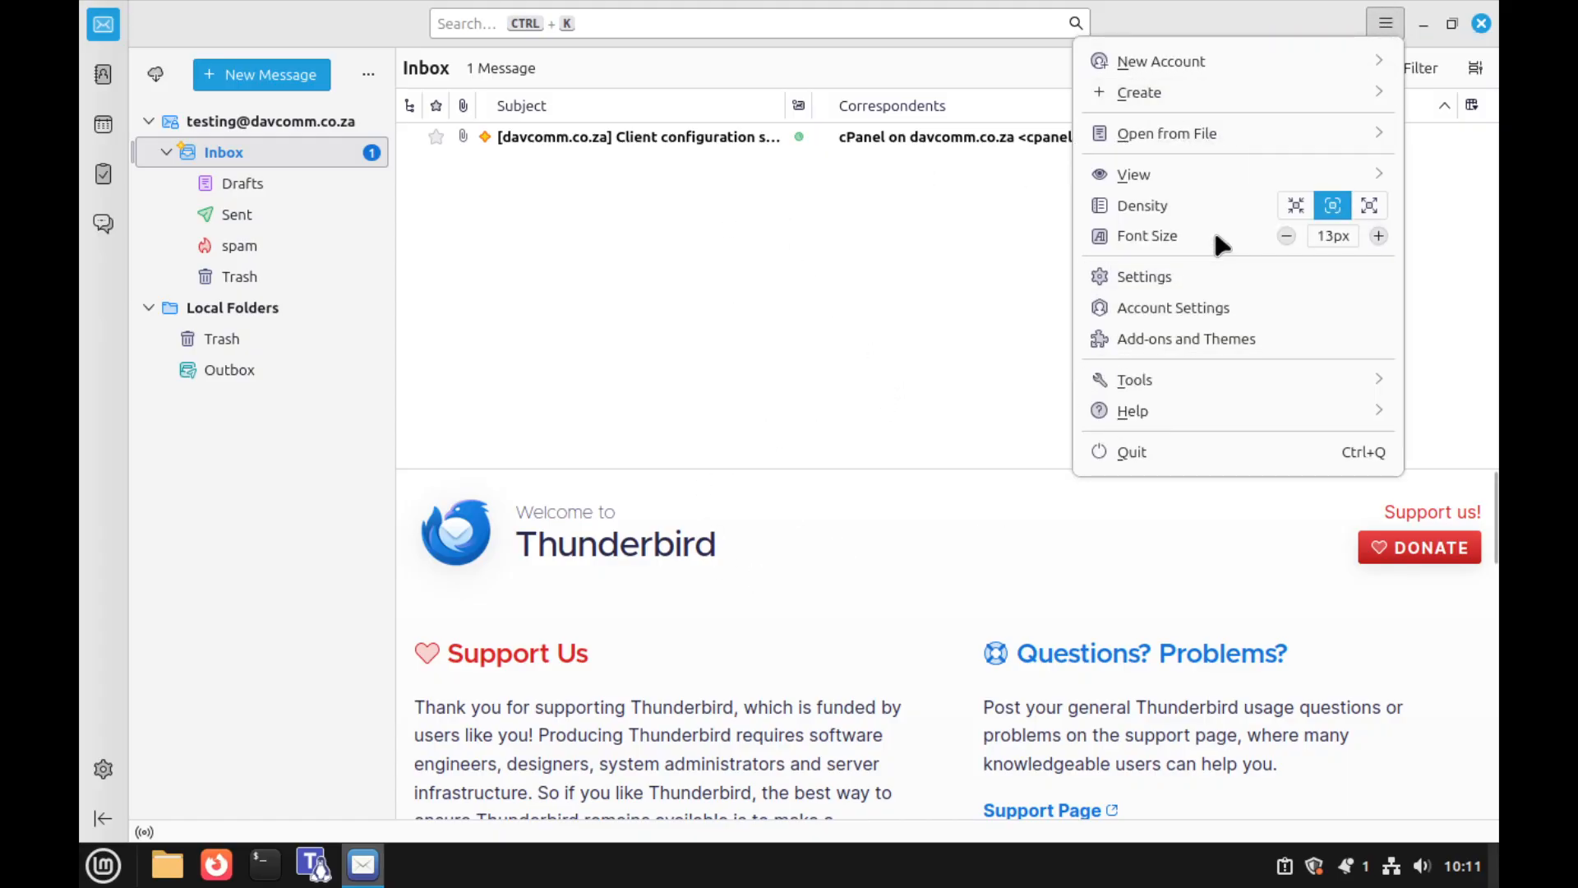
click(1187, 172)
click(1183, 134)
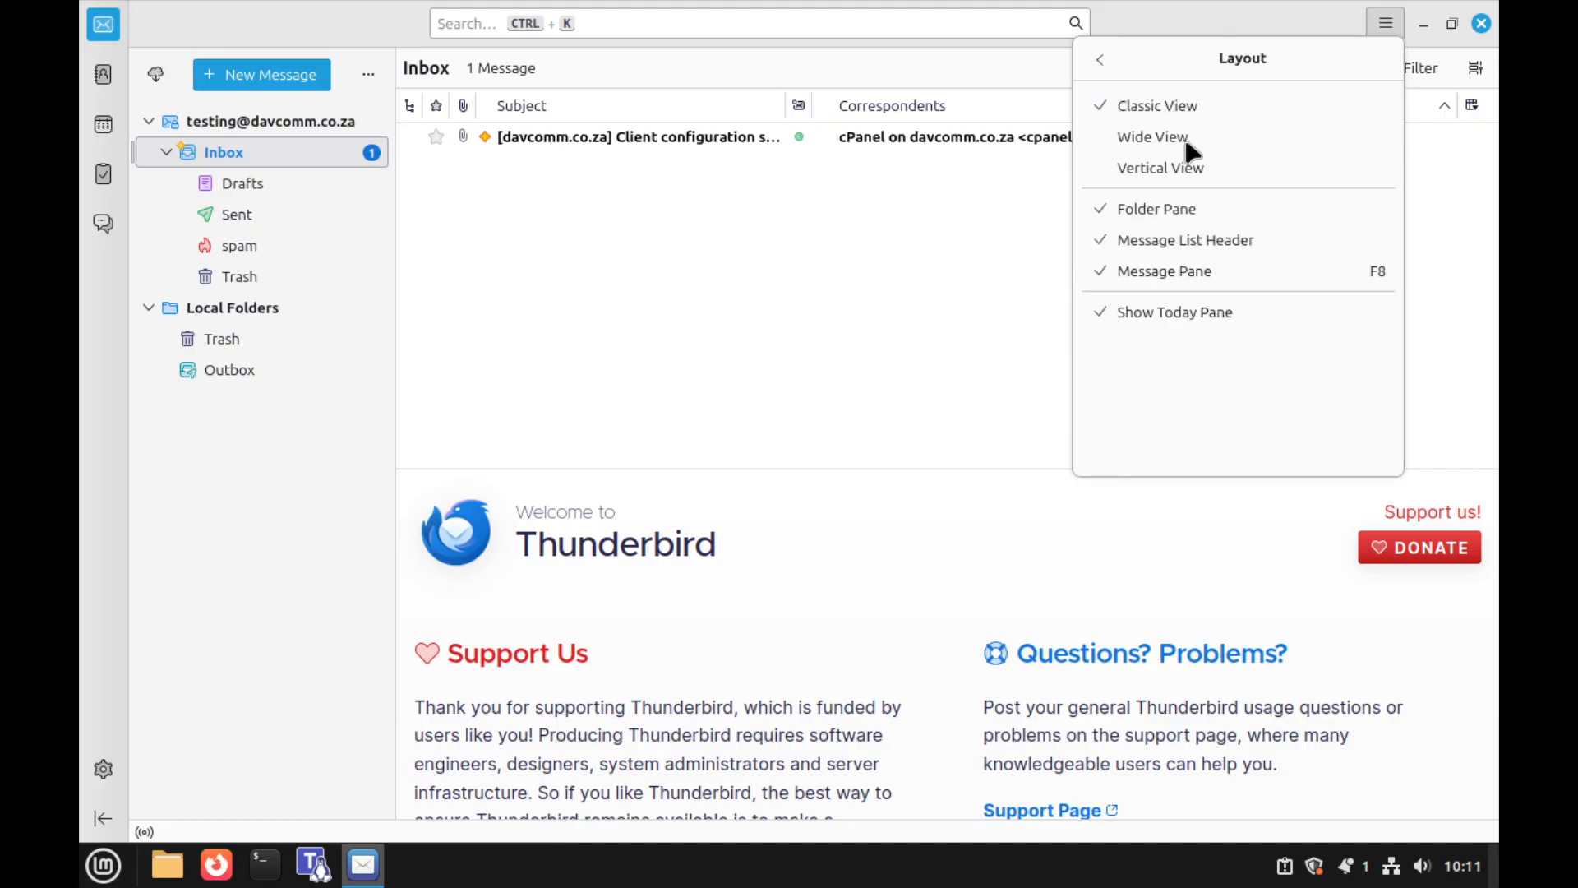
click(1163, 277)
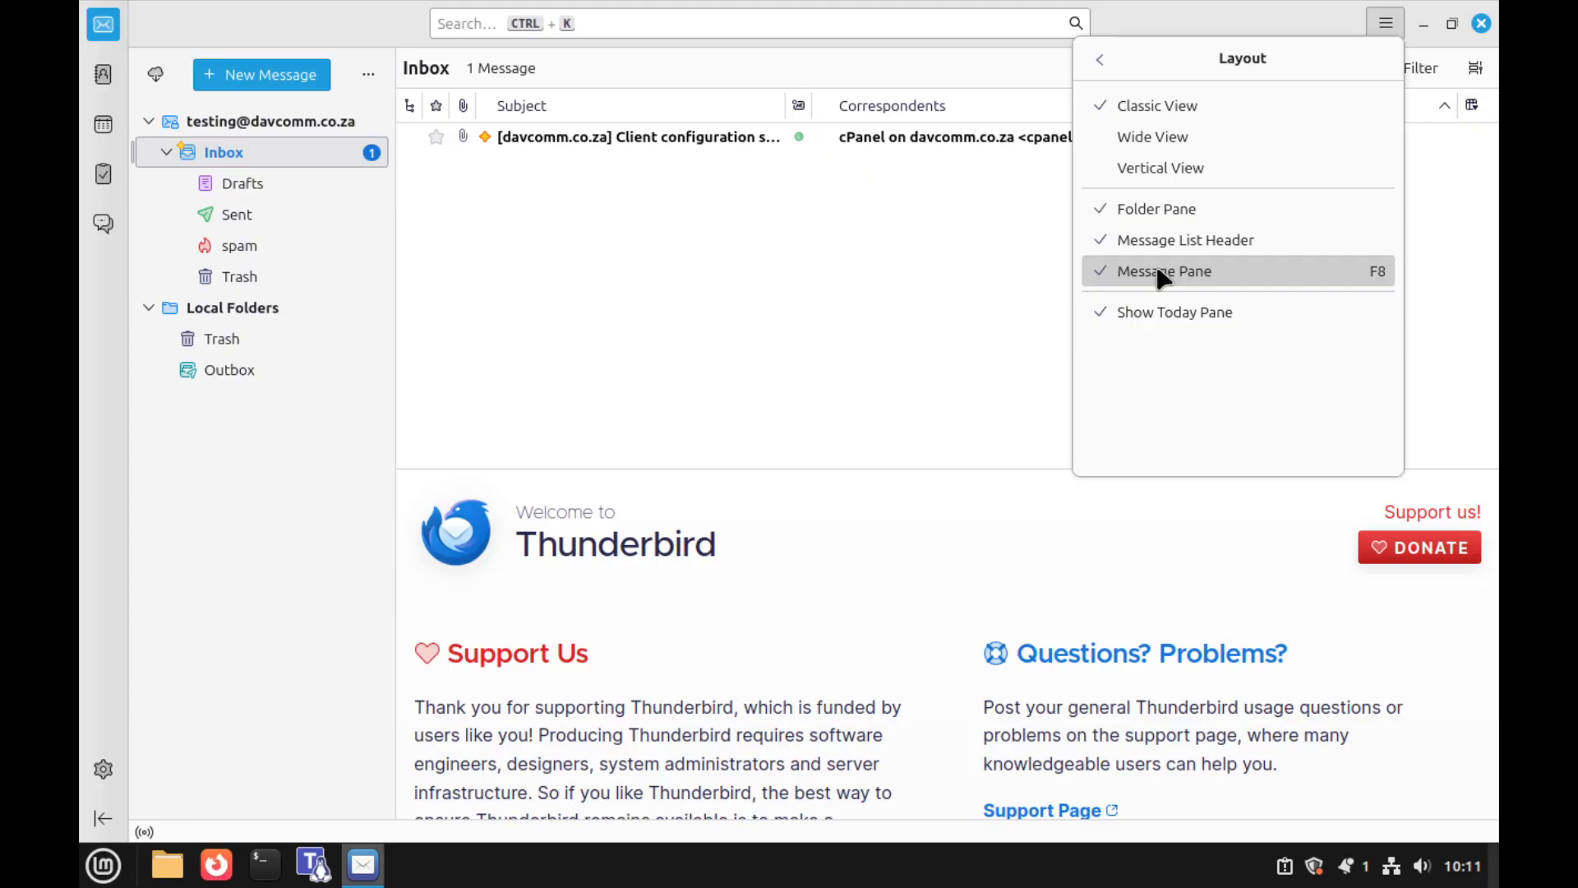
click(730, 493)
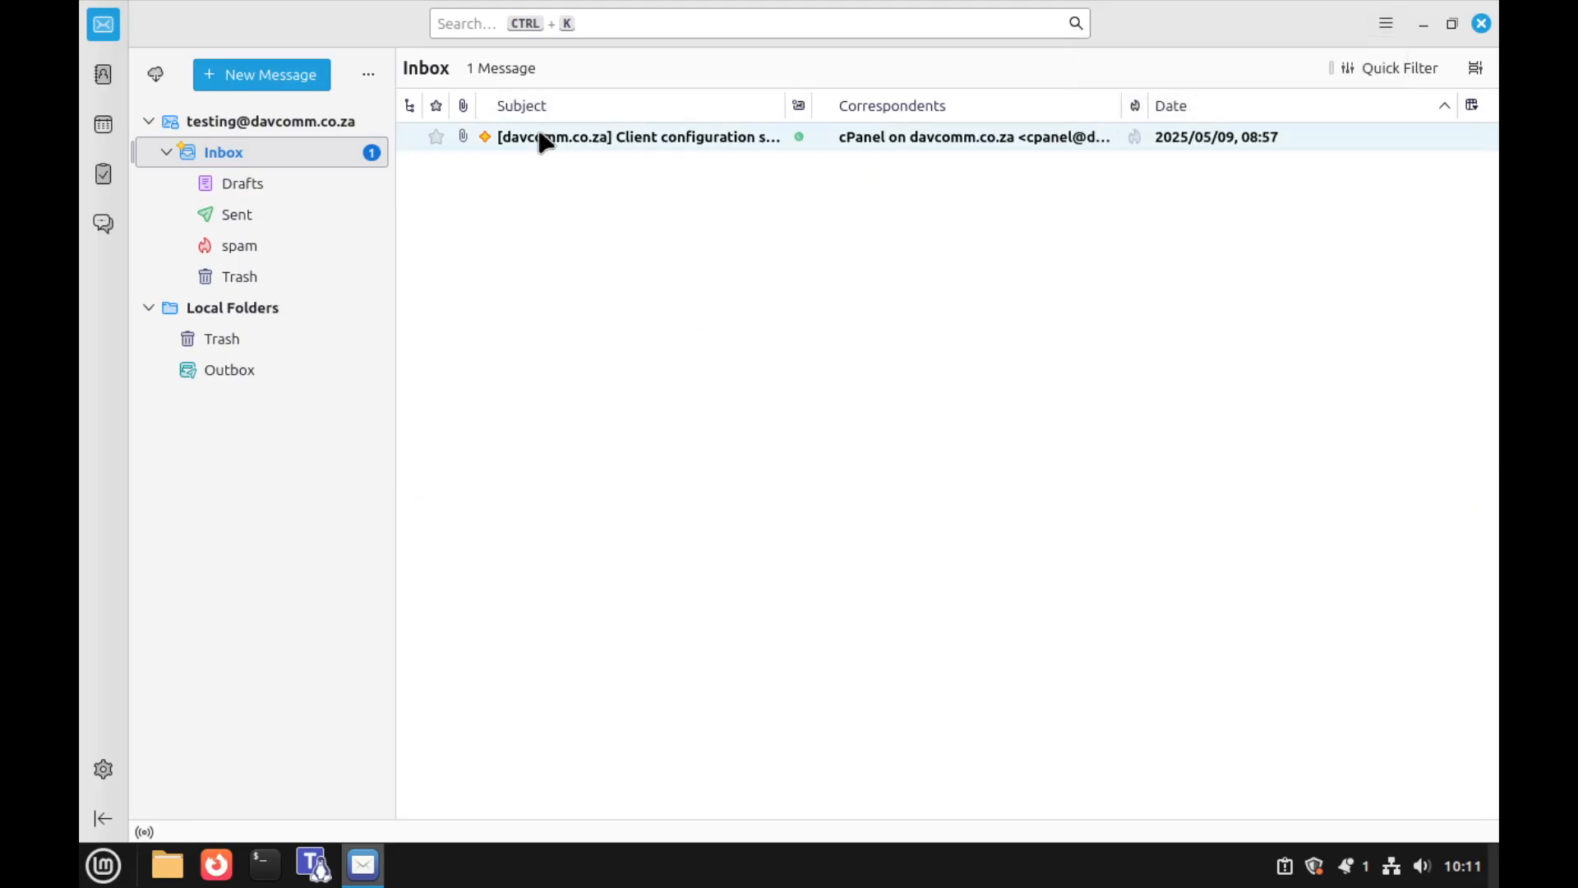
click(545, 139)
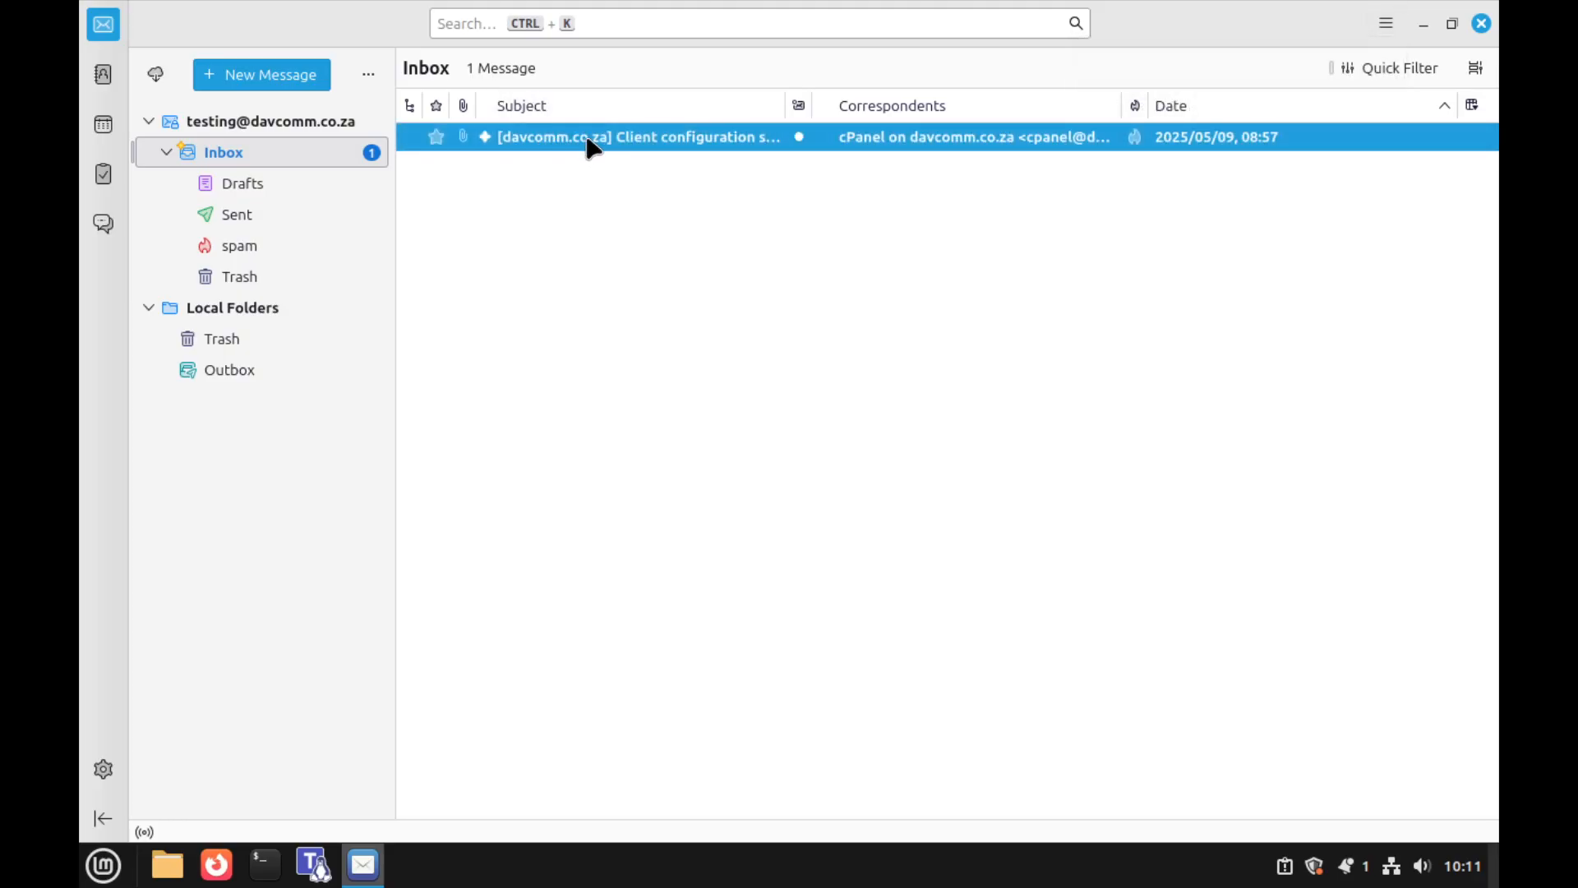
Open the cPanel client-configuration message in its own tab, then close that tab
double_click(660, 141)
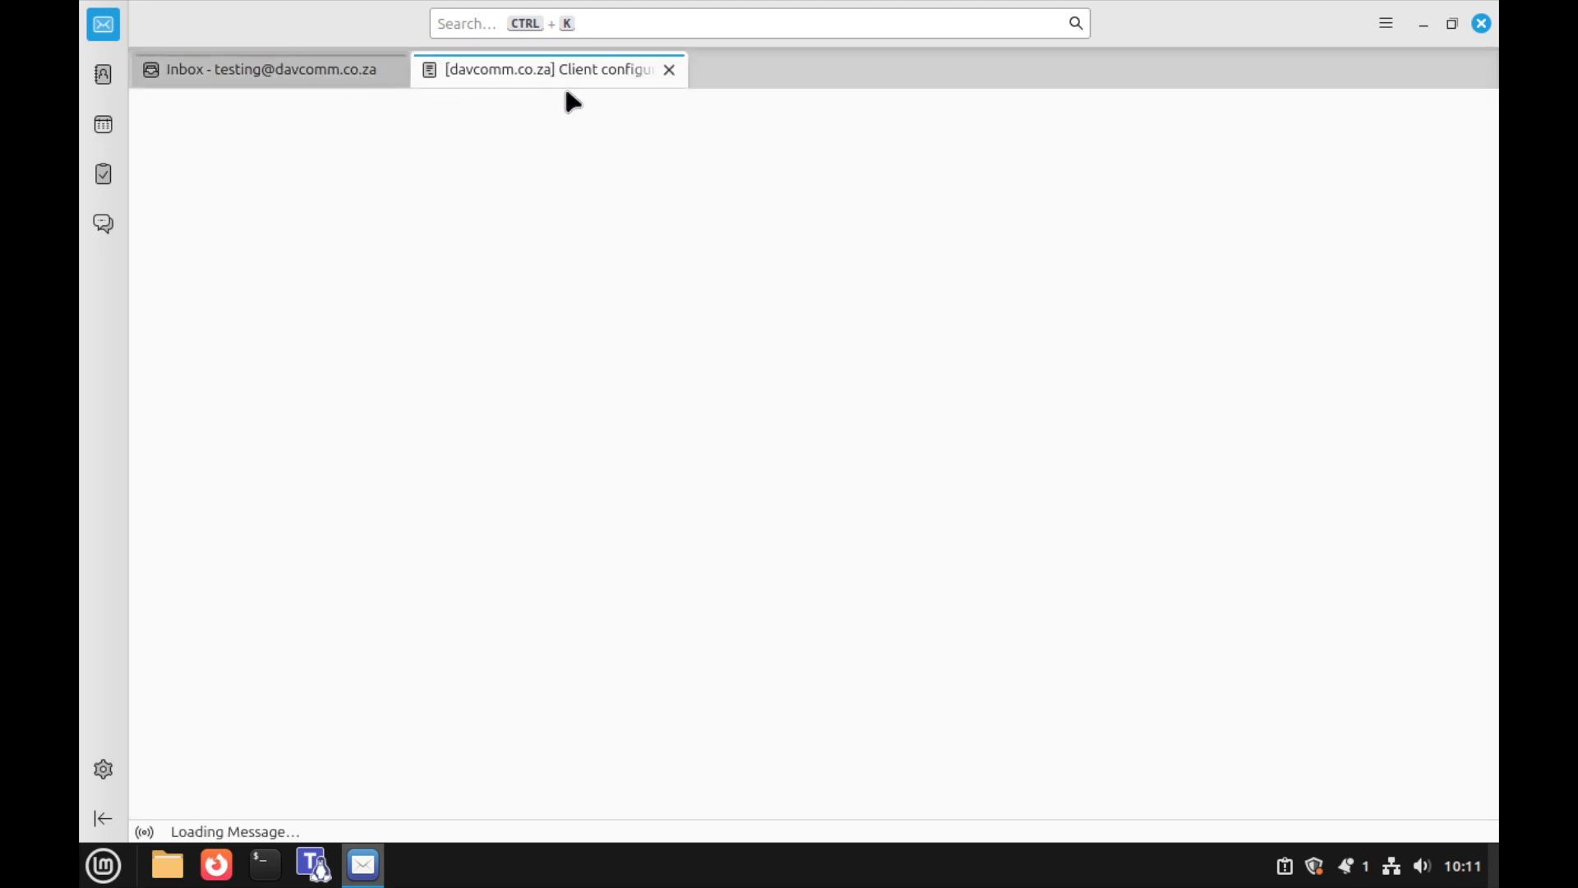
click(669, 69)
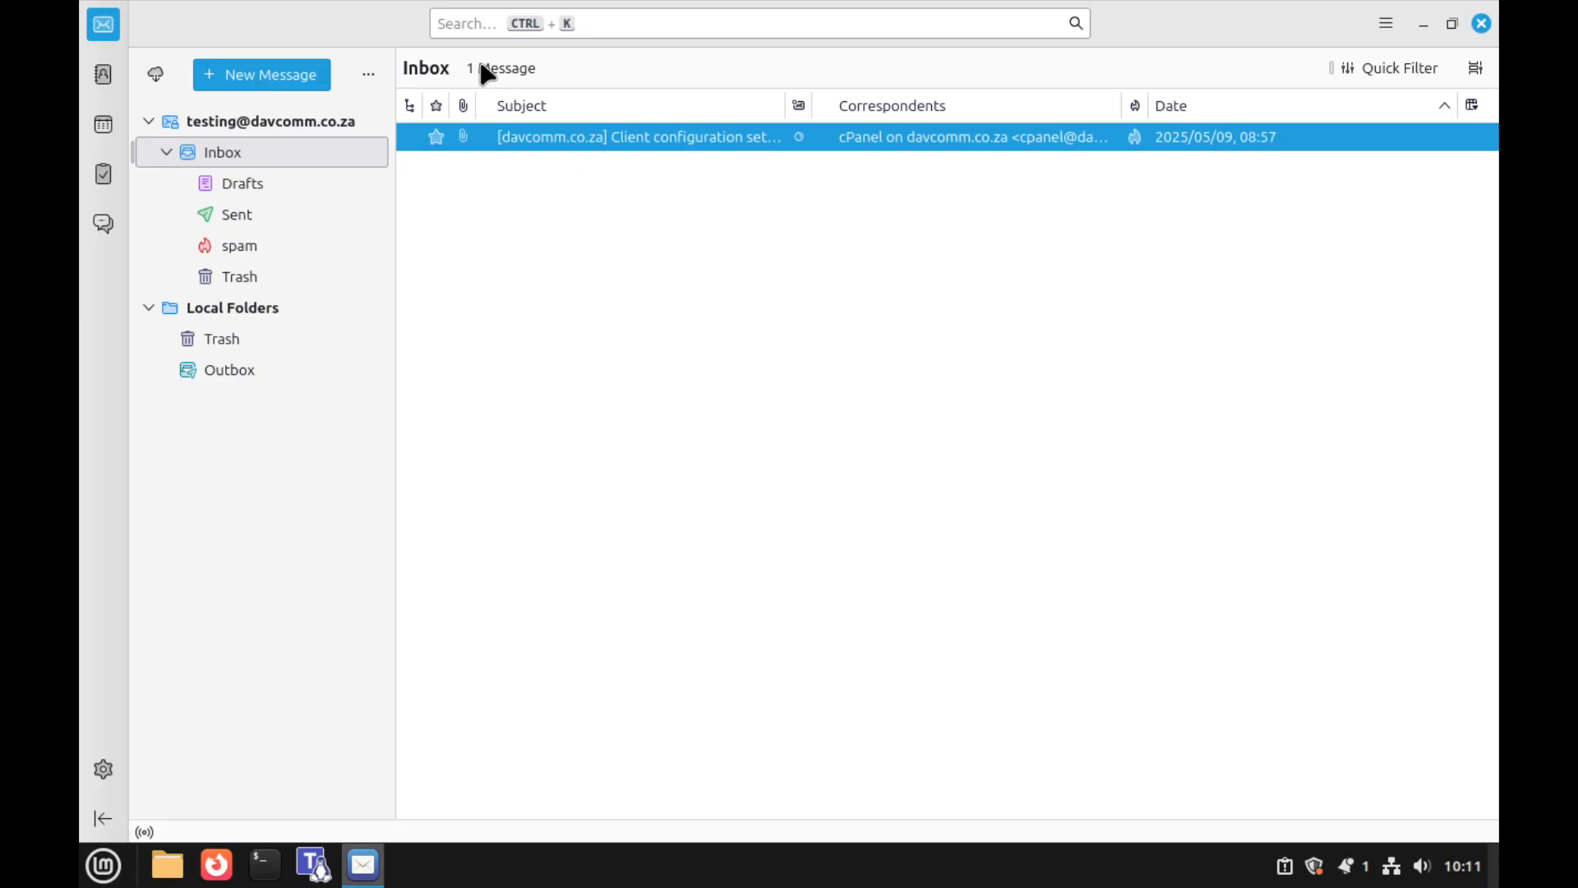
In General settings, set 'Open messages in' to A new message window and close Settings
click(104, 769)
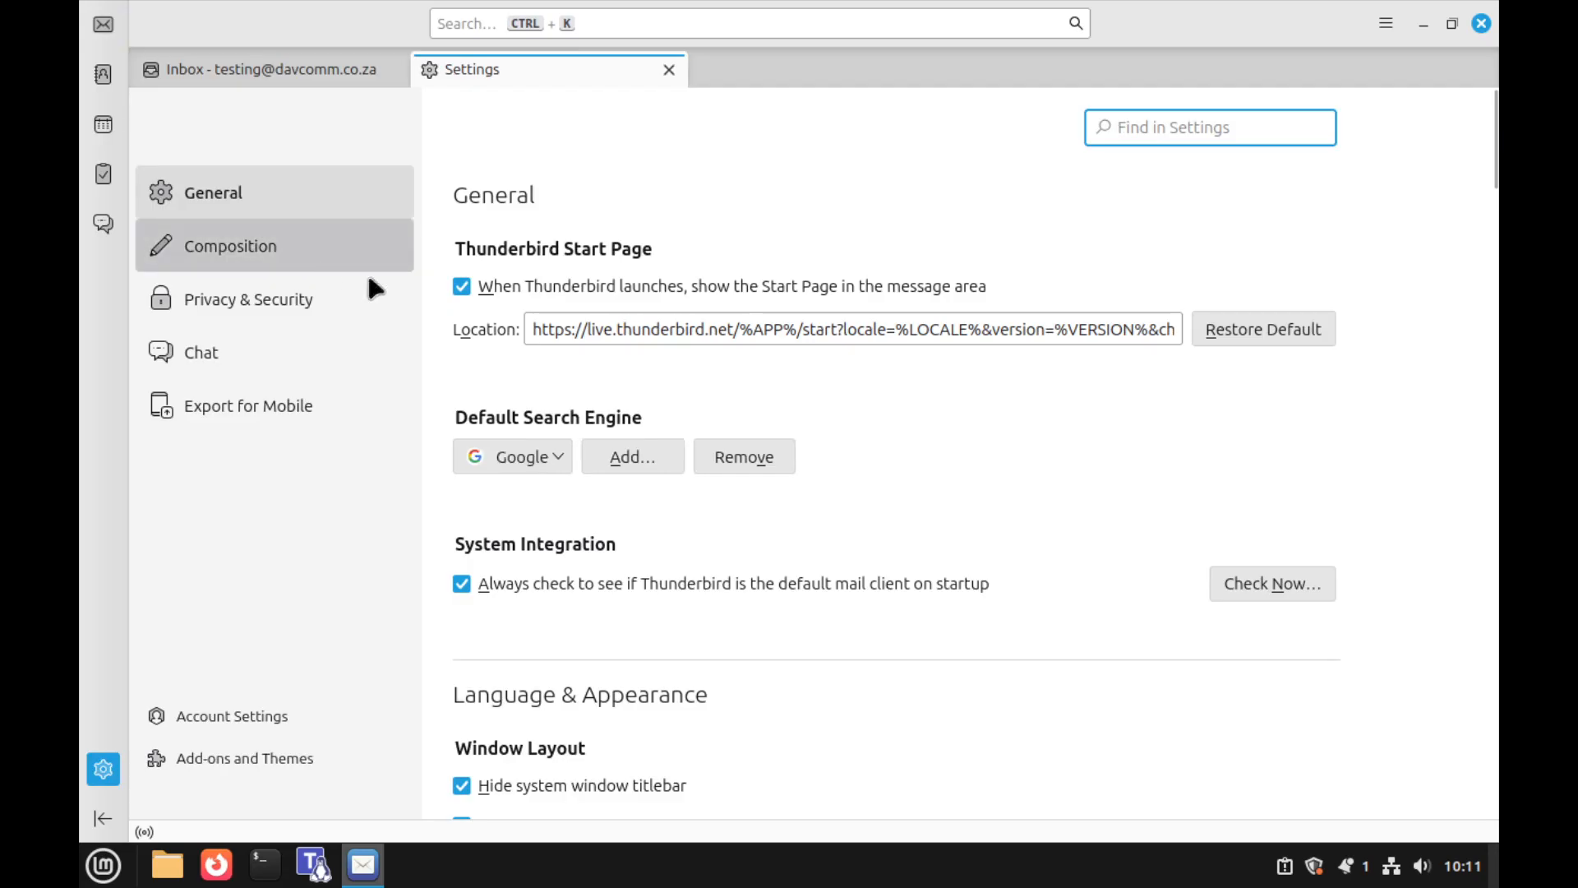
scroll(651, 486, down, 8)
scroll(649, 476, down, 10)
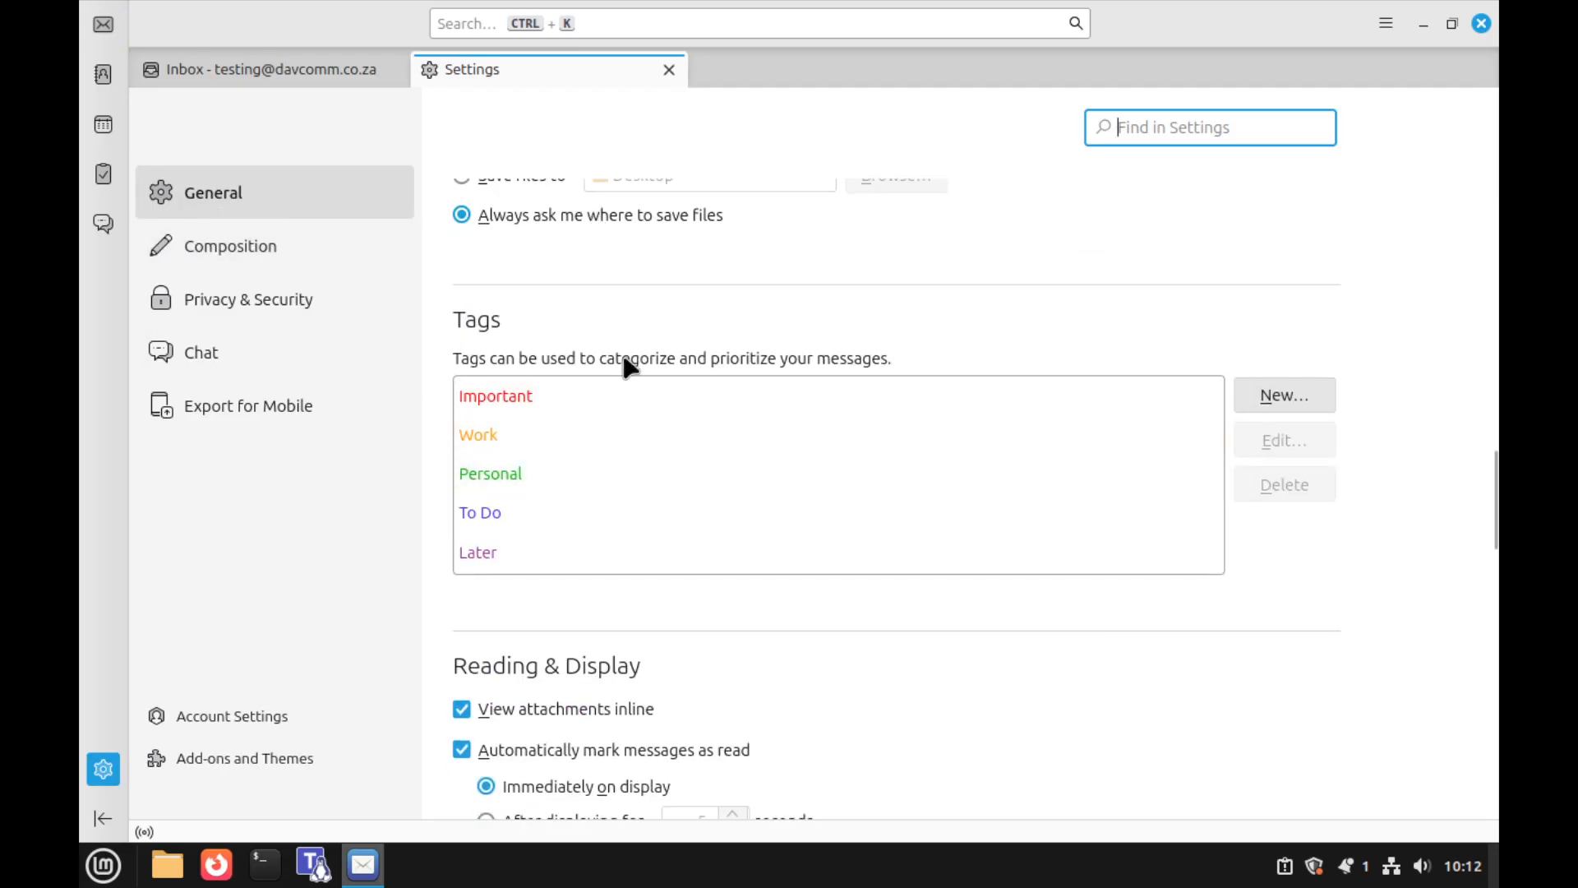
scroll(624, 362, down, 8)
scroll(626, 371, down, 4)
scroll(608, 370, up, 5)
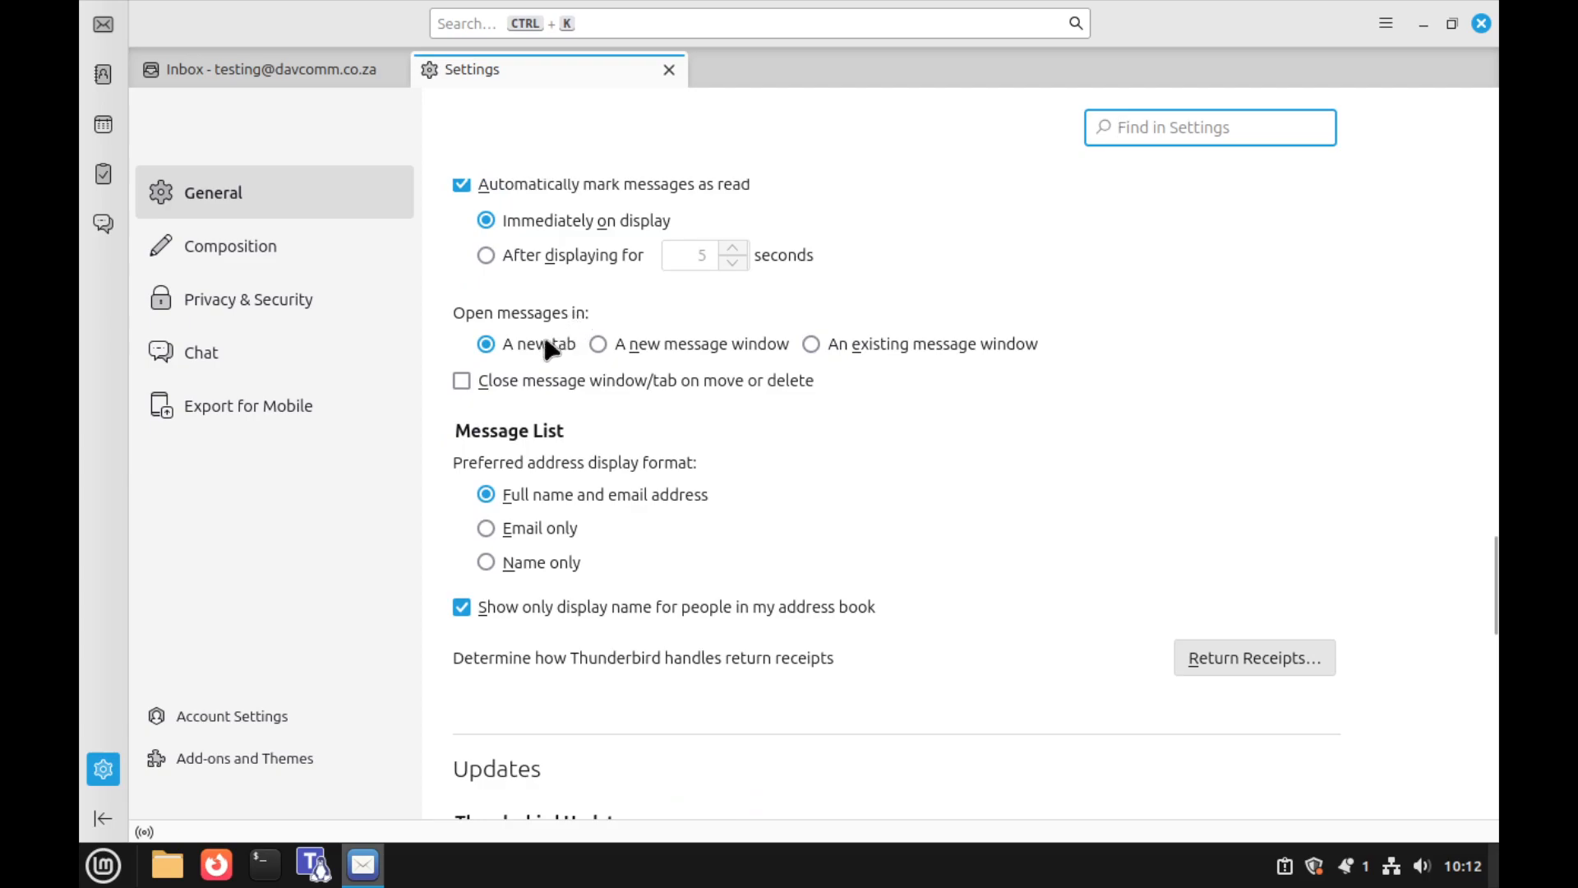
click(622, 352)
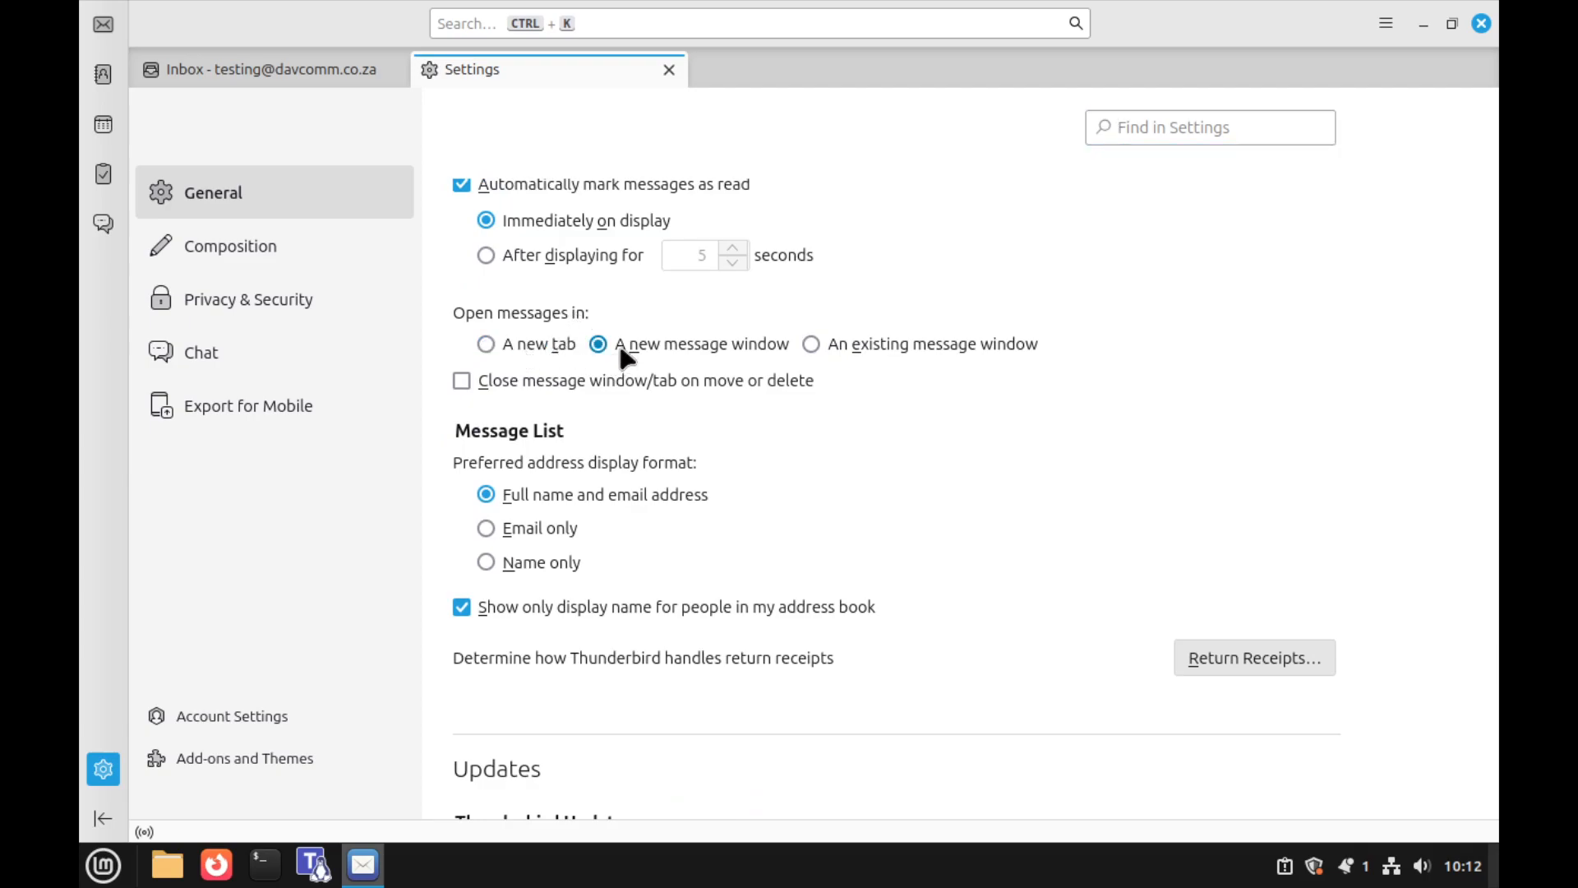
click(669, 69)
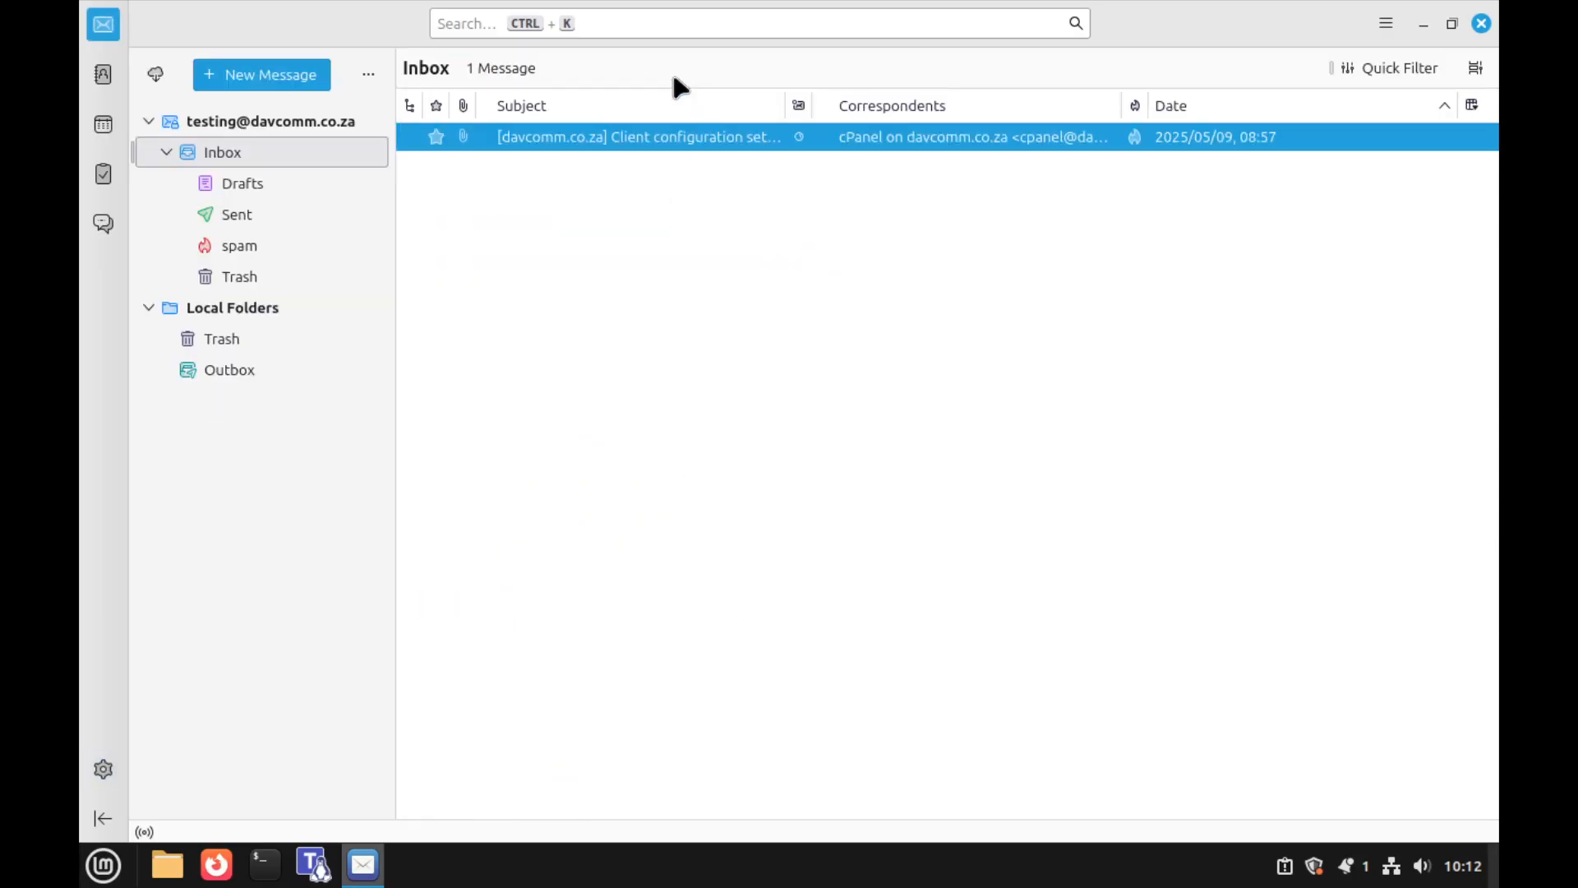
double_click(633, 140)
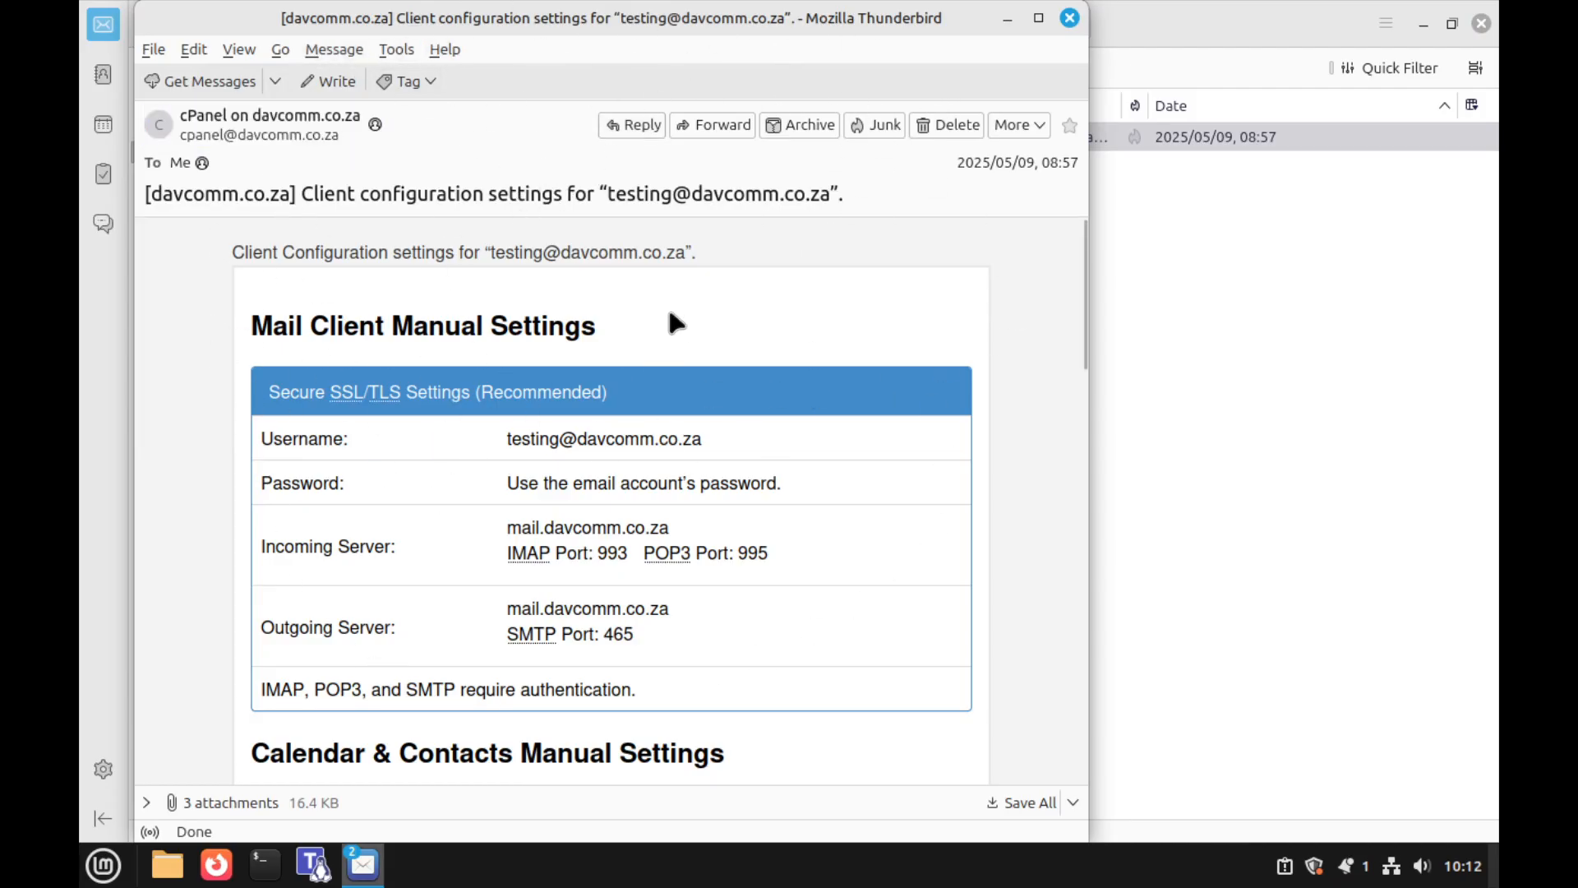
click(1071, 15)
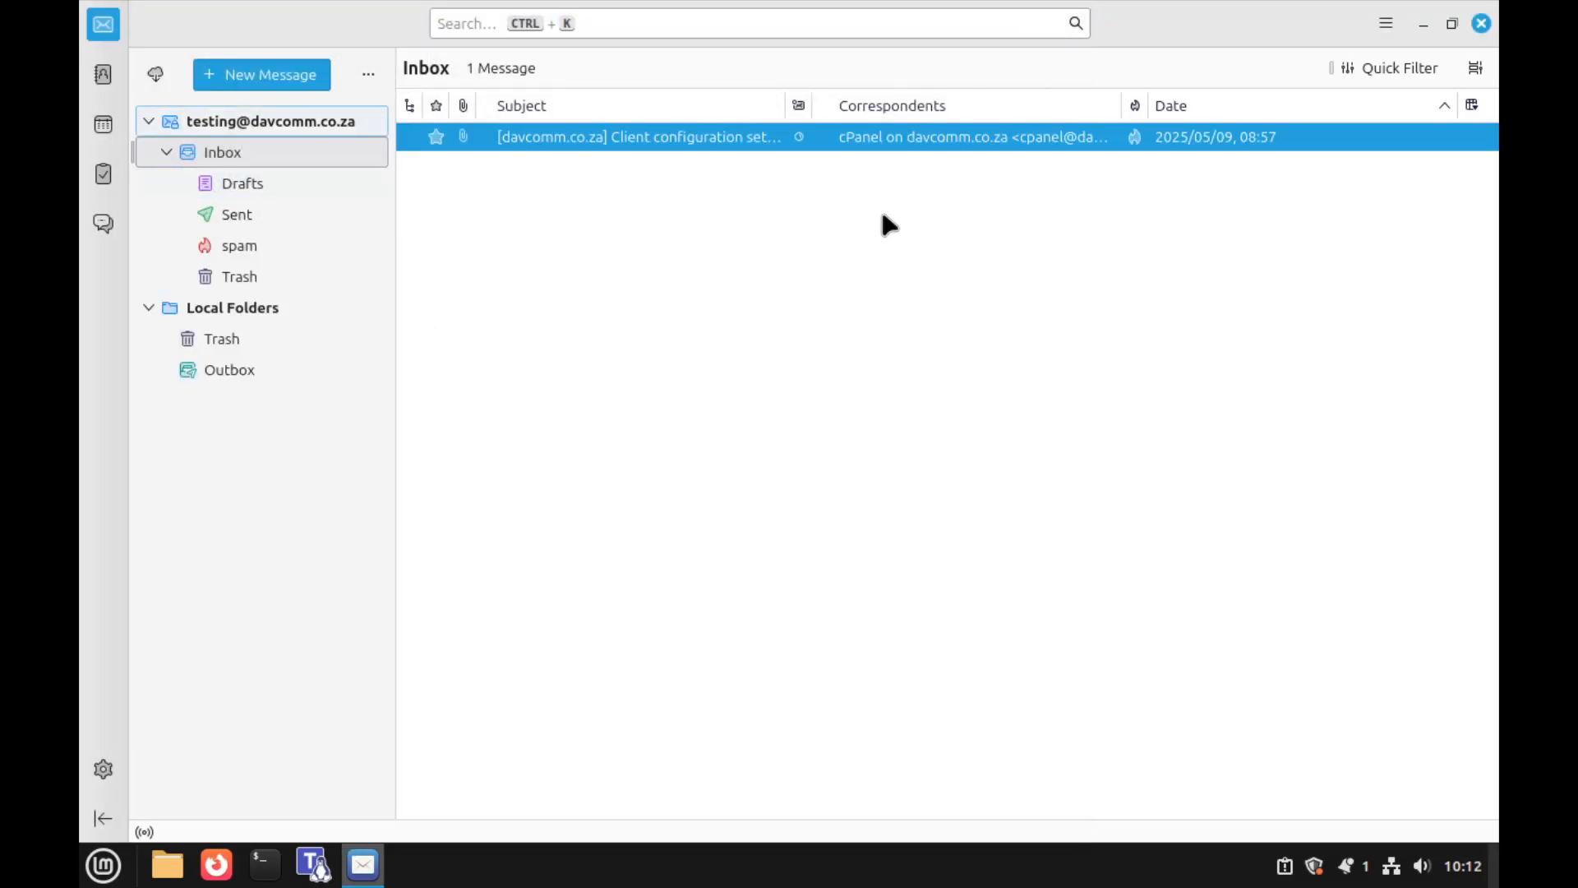